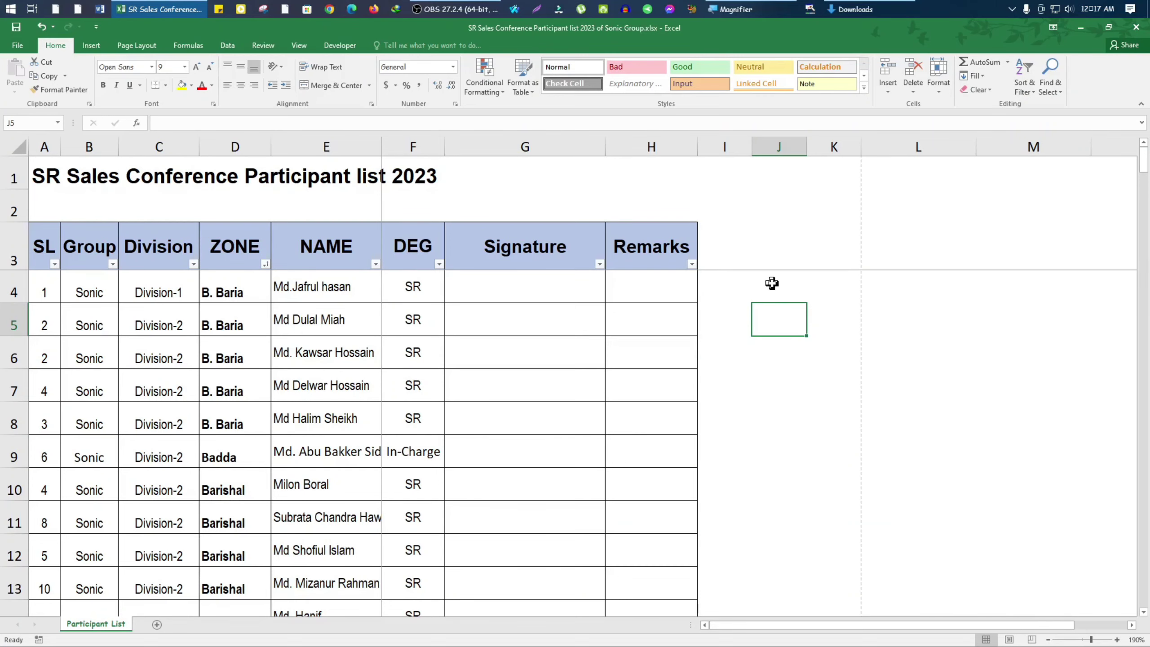
Filter the Division column to show only Division-1 rows.
scroll(181, 376, down, 2)
scroll(181, 374, up, 2)
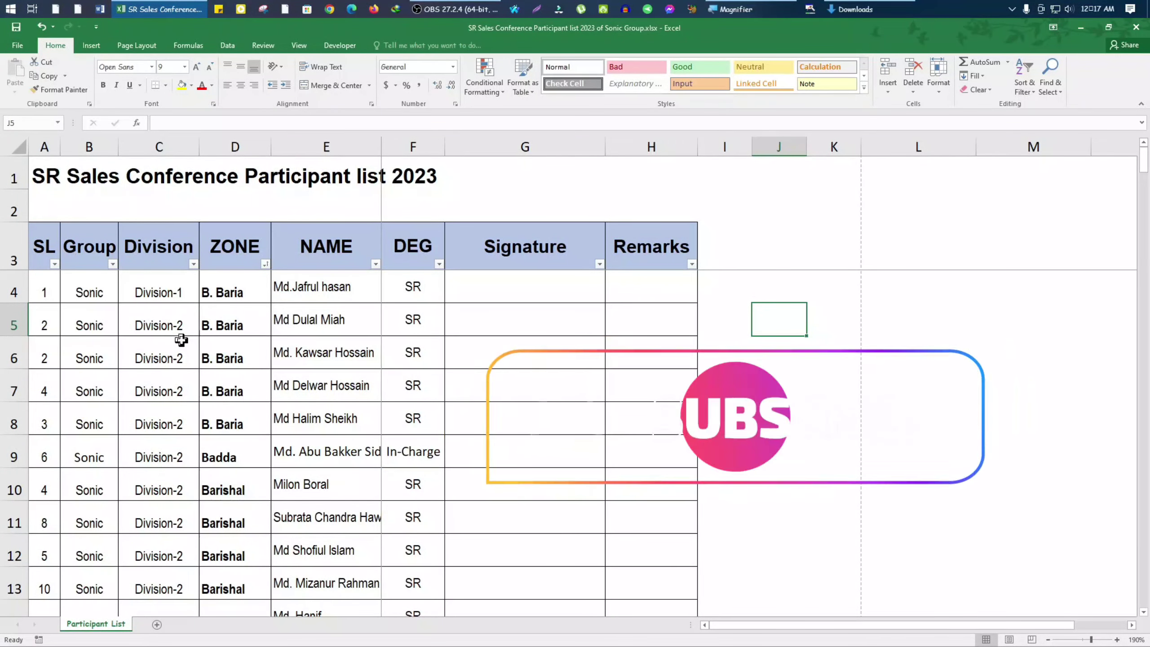
click(193, 264)
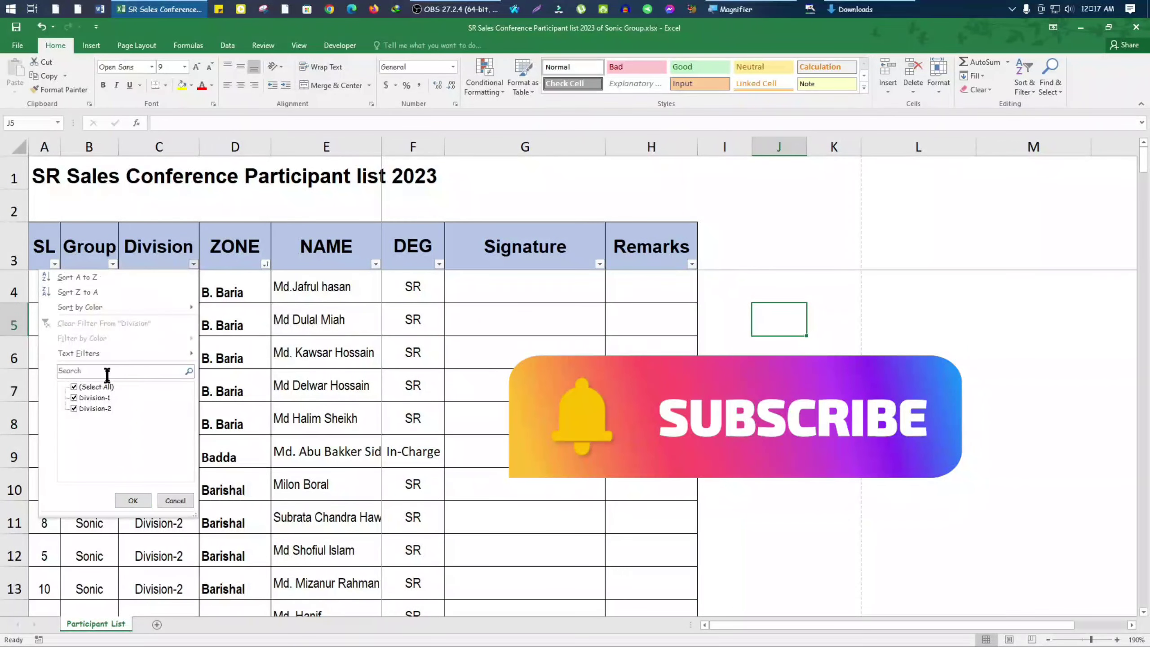
click(226, 352)
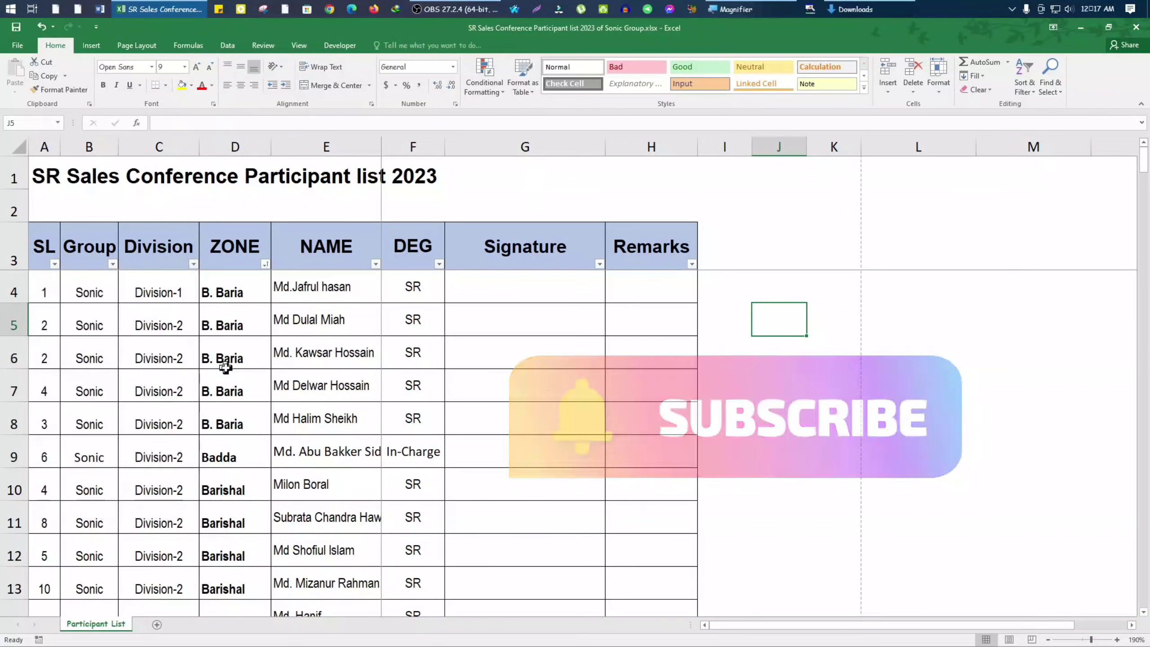
click(194, 263)
click(98, 386)
click(97, 397)
click(130, 501)
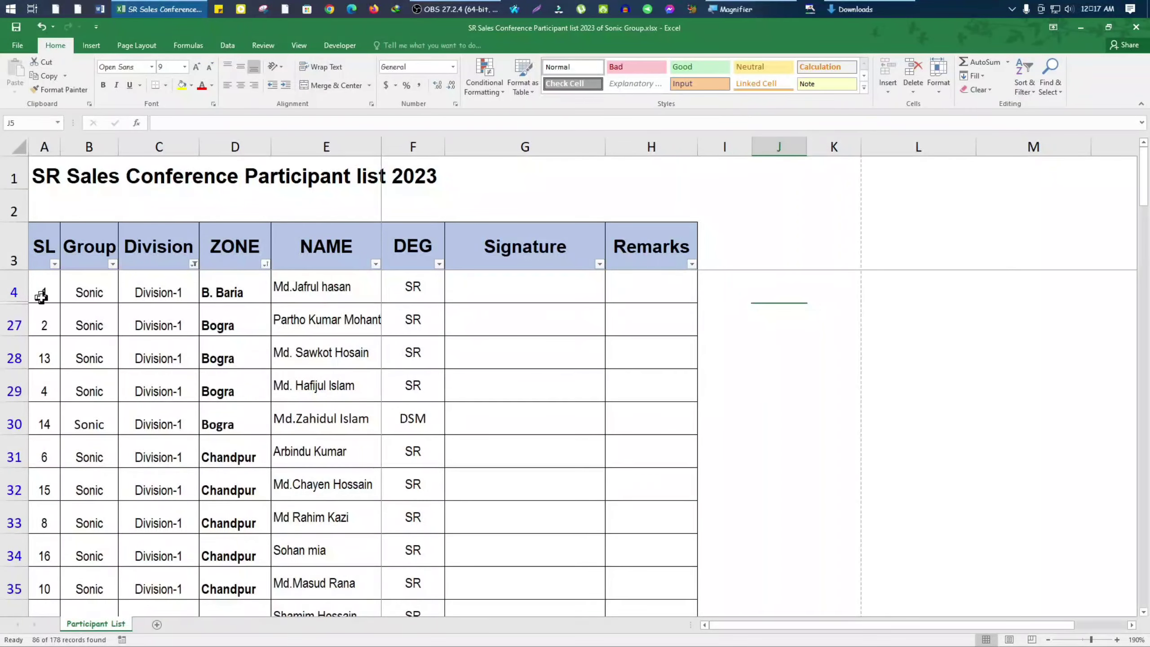
Inspect the existing SL numbers in the filtered rows 27, 28, 29, 32 and 34.
click(41, 297)
click(44, 328)
click(44, 361)
click(47, 388)
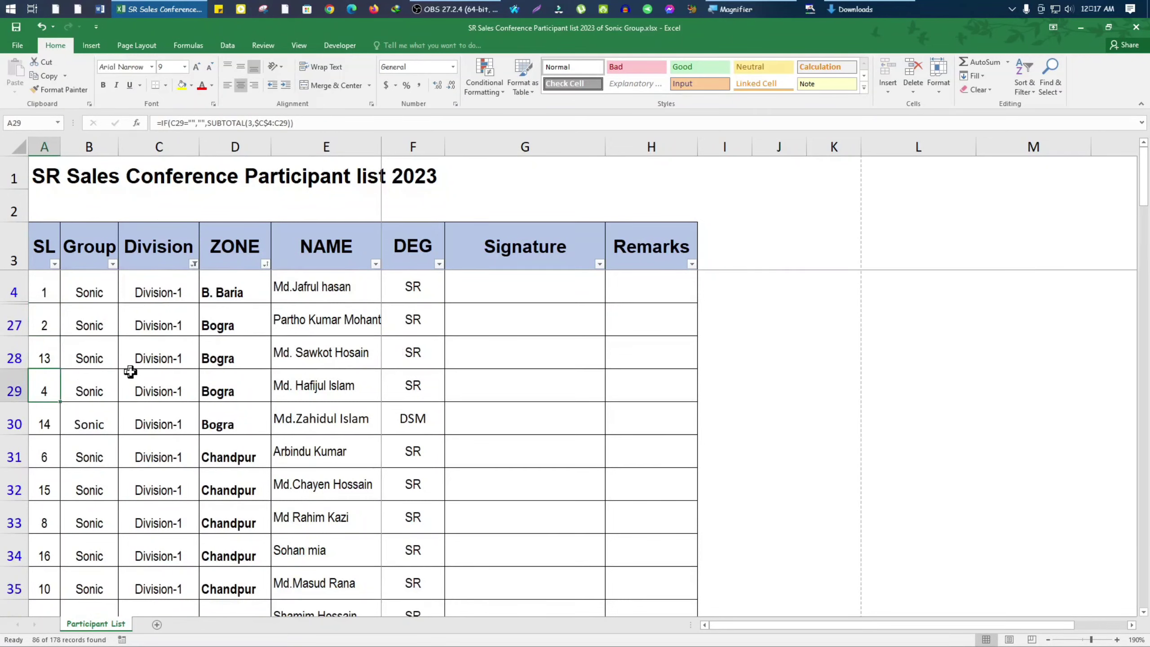
scroll(128, 372, down, 2)
click(38, 386)
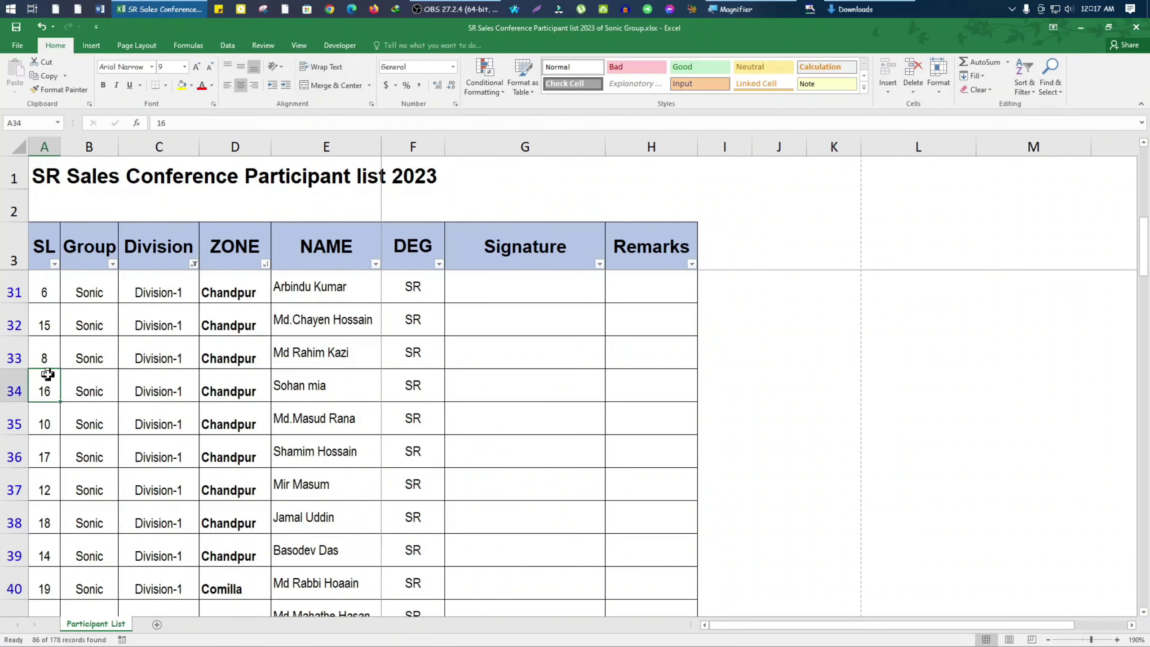
click(40, 325)
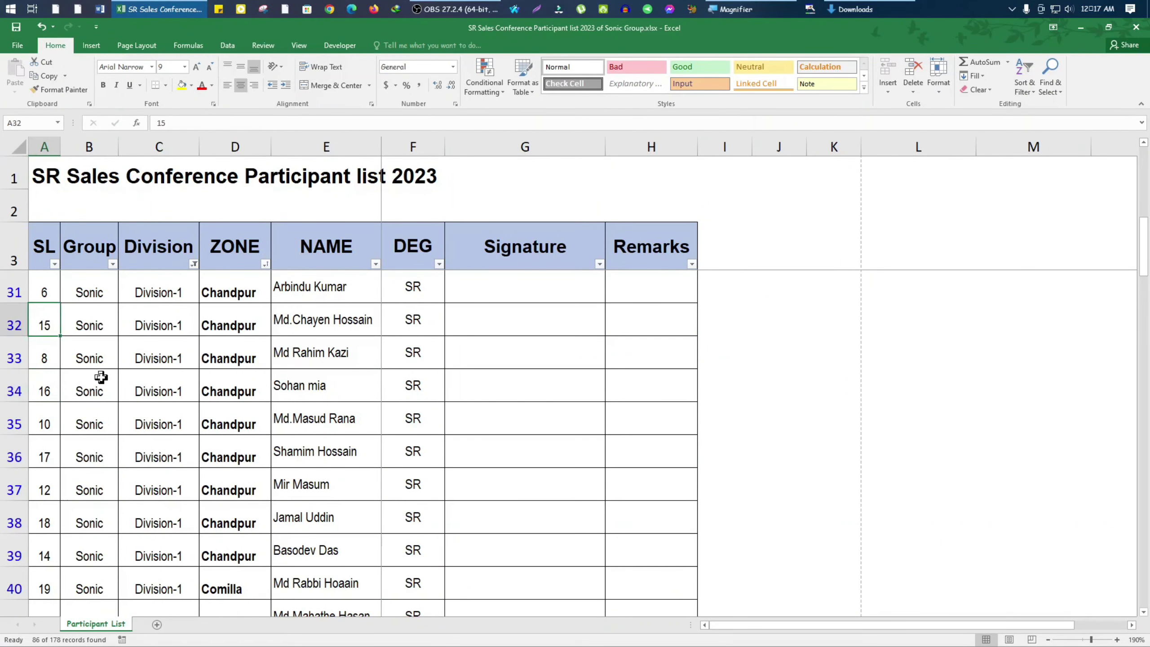
drag(1144, 251, 1072, 102)
scroll(52, 327, down, 1)
scroll(51, 327, up, 1)
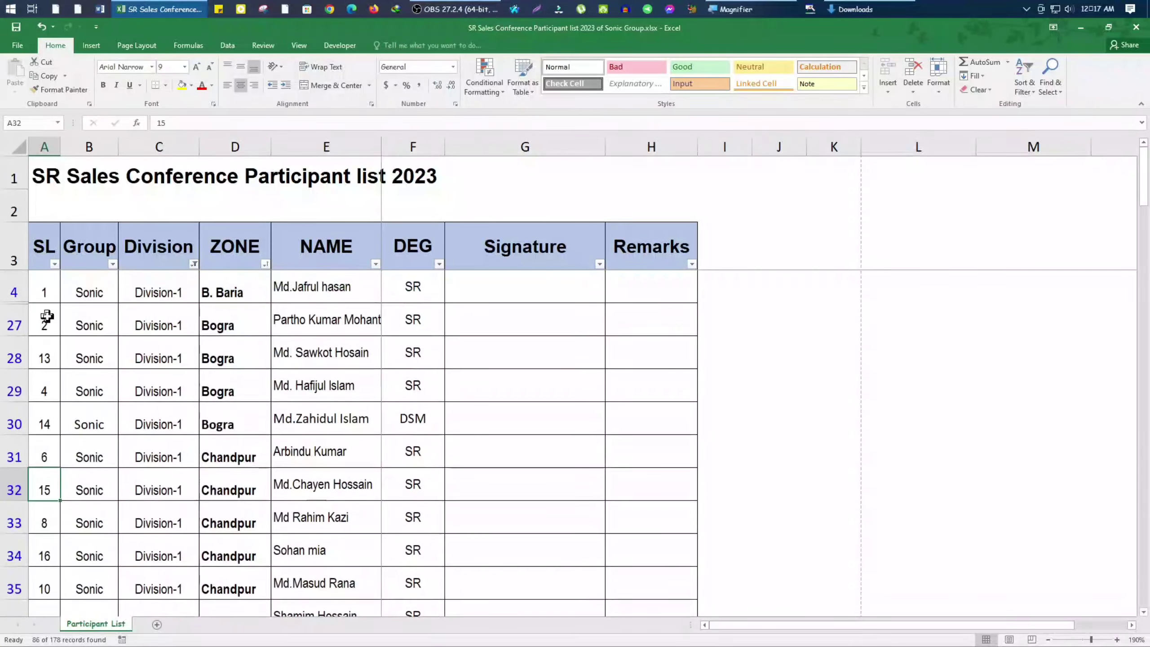
Re-filter the Division column to show only Division-2 rows.
click(193, 263)
click(87, 386)
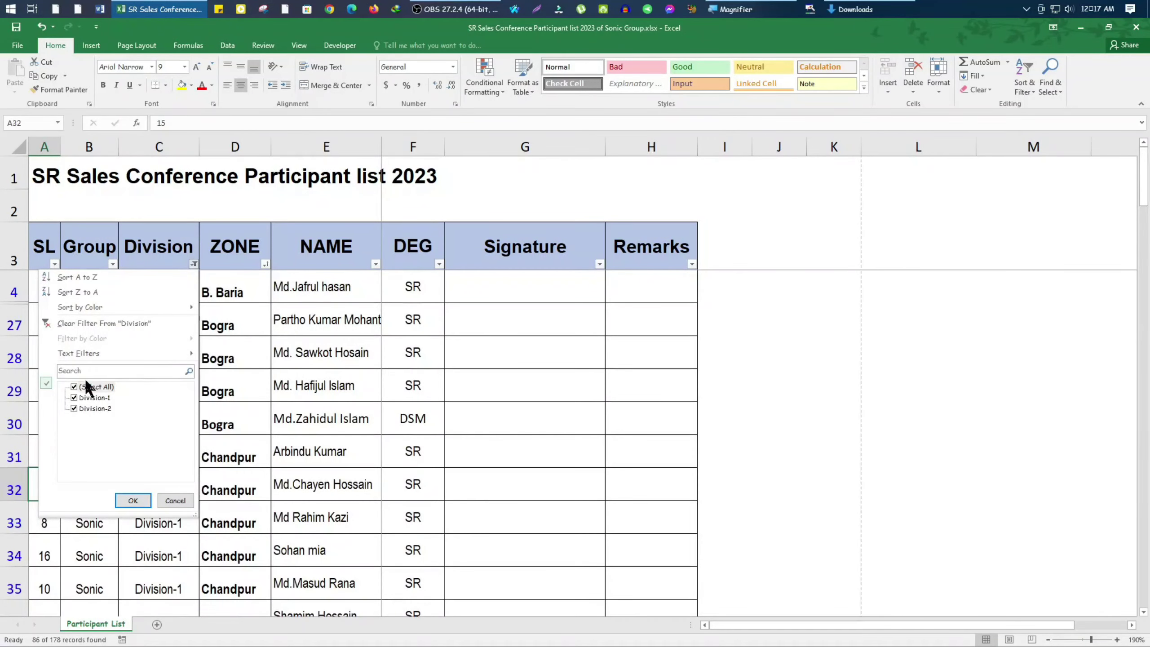
click(90, 387)
click(92, 398)
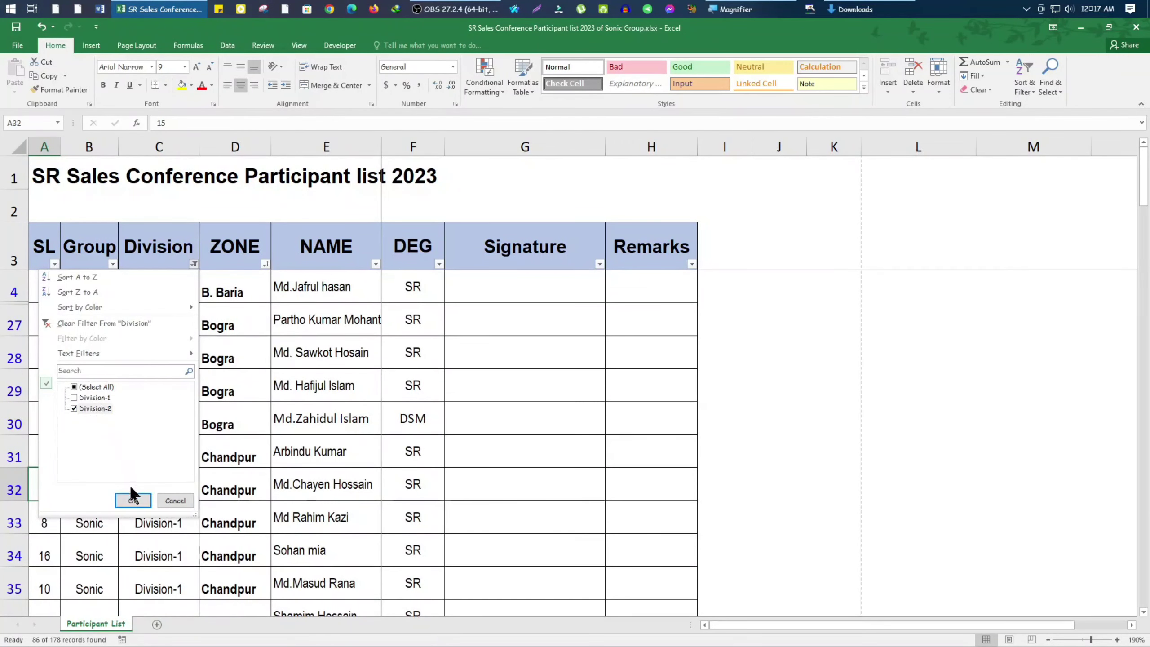
click(133, 500)
scroll(41, 317, down, 2)
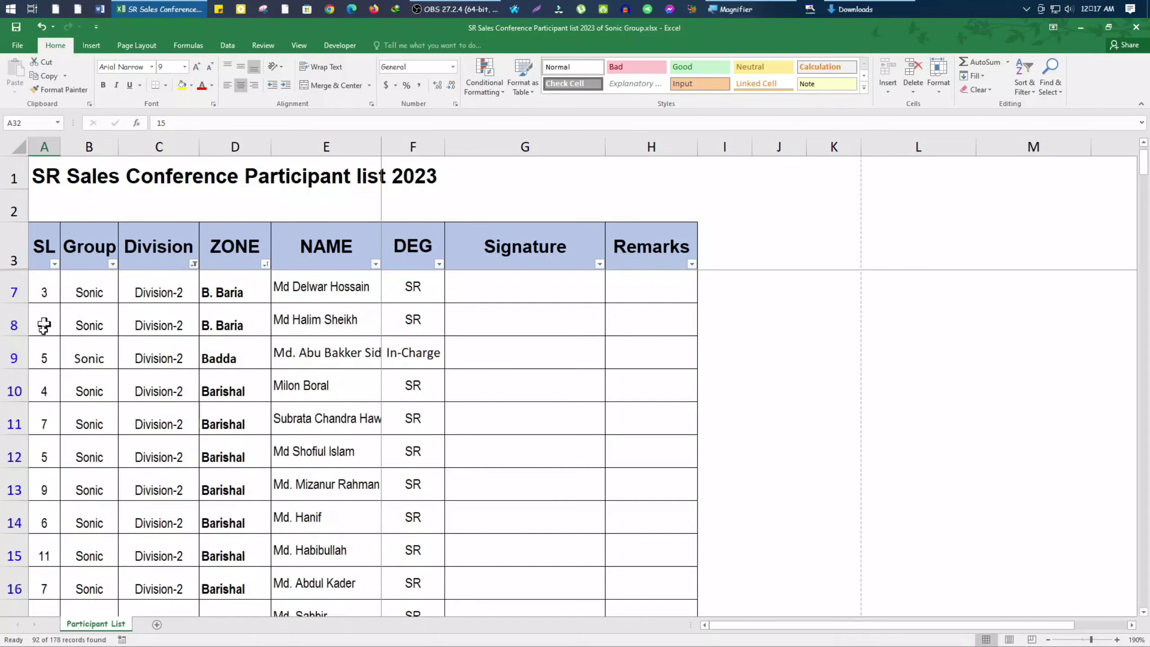
scroll(42, 338, down, 3)
scroll(36, 375, up, 5)
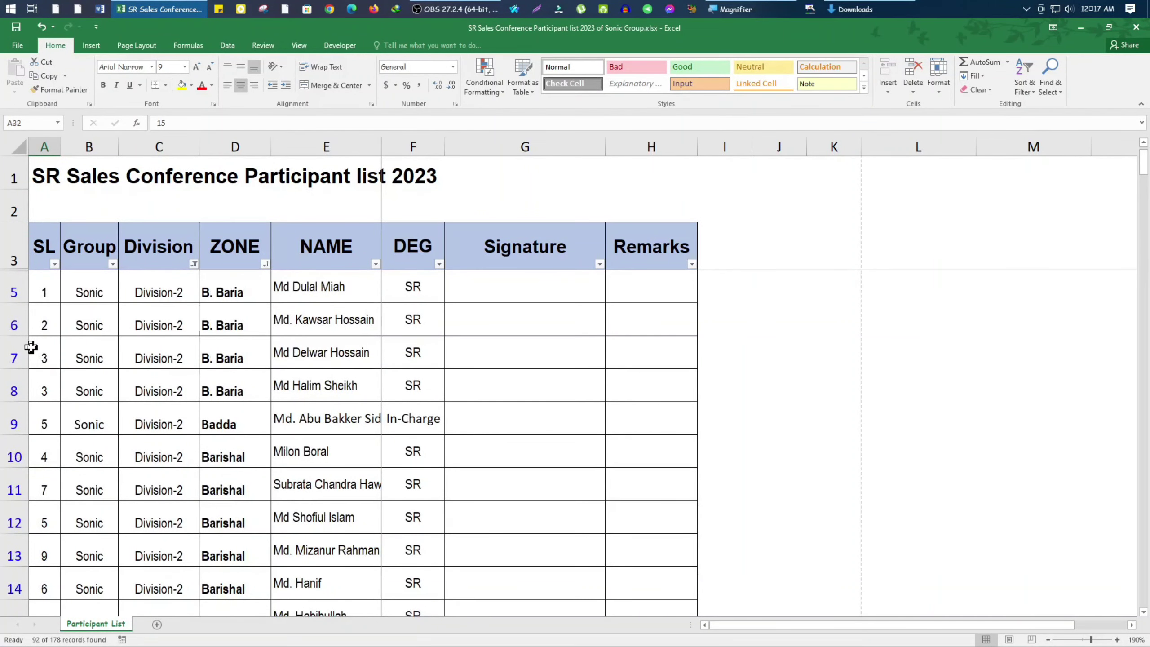
Restore all Division values so every participant row shows again.
click(194, 264)
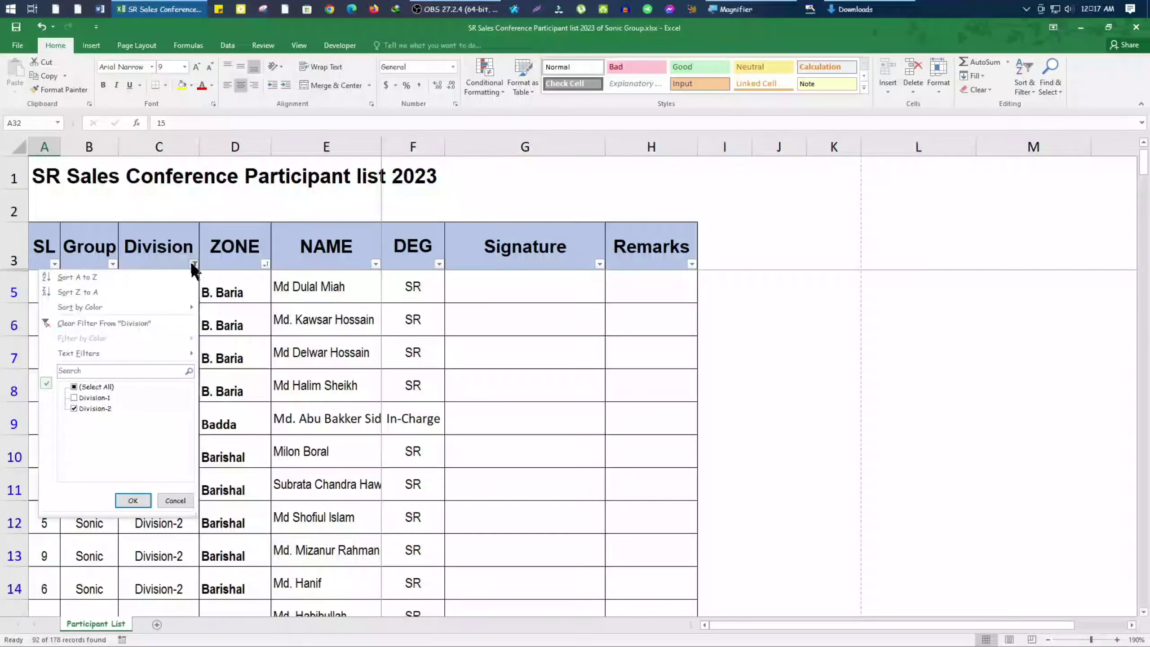
click(133, 500)
click(43, 291)
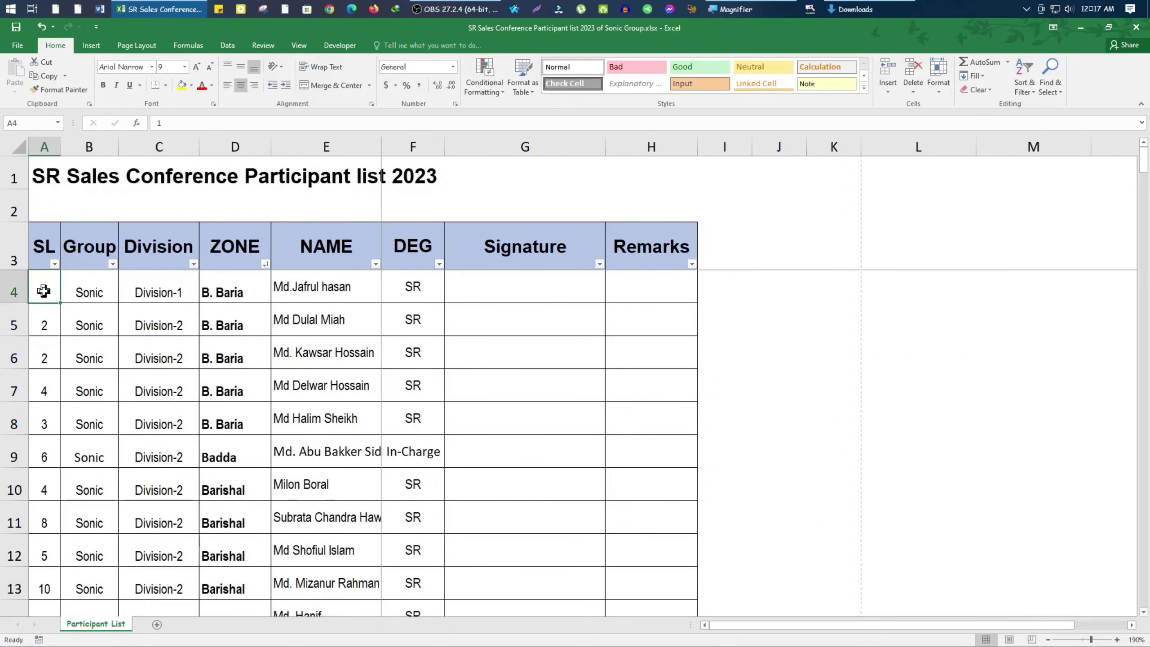
Clear the old SL numbers from A4 down to the last row.
key(ctrl+shift+Down)
key(Delete)
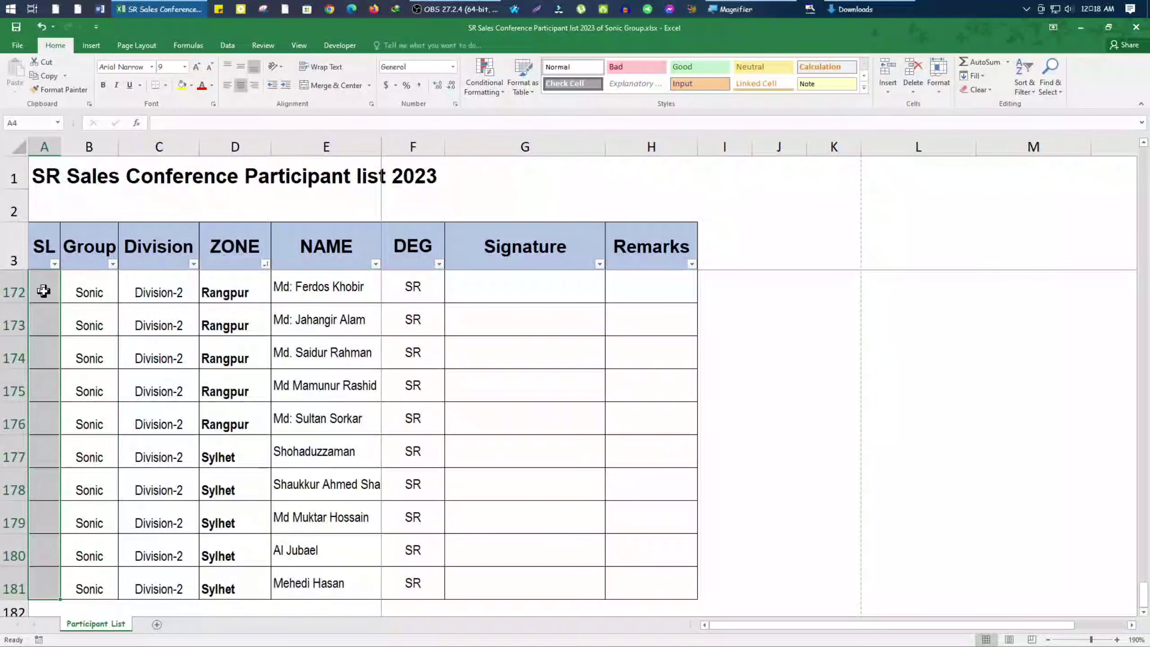
click(123, 376)
scroll(123, 363, up, 8)
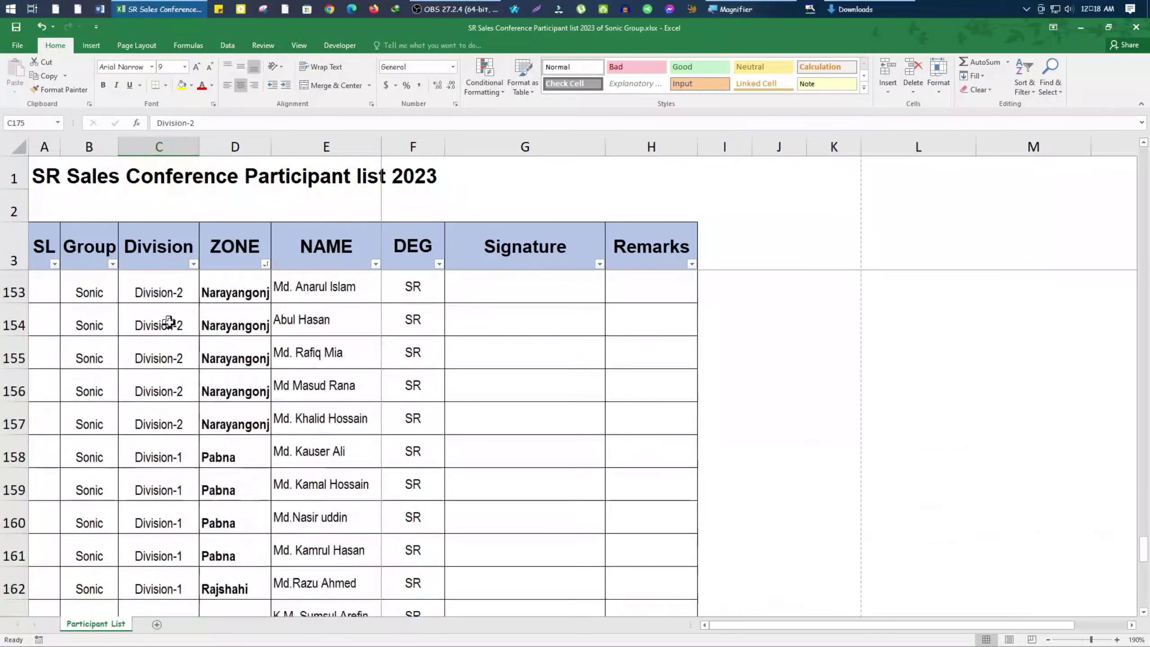
drag(1141, 539, 1130, 115)
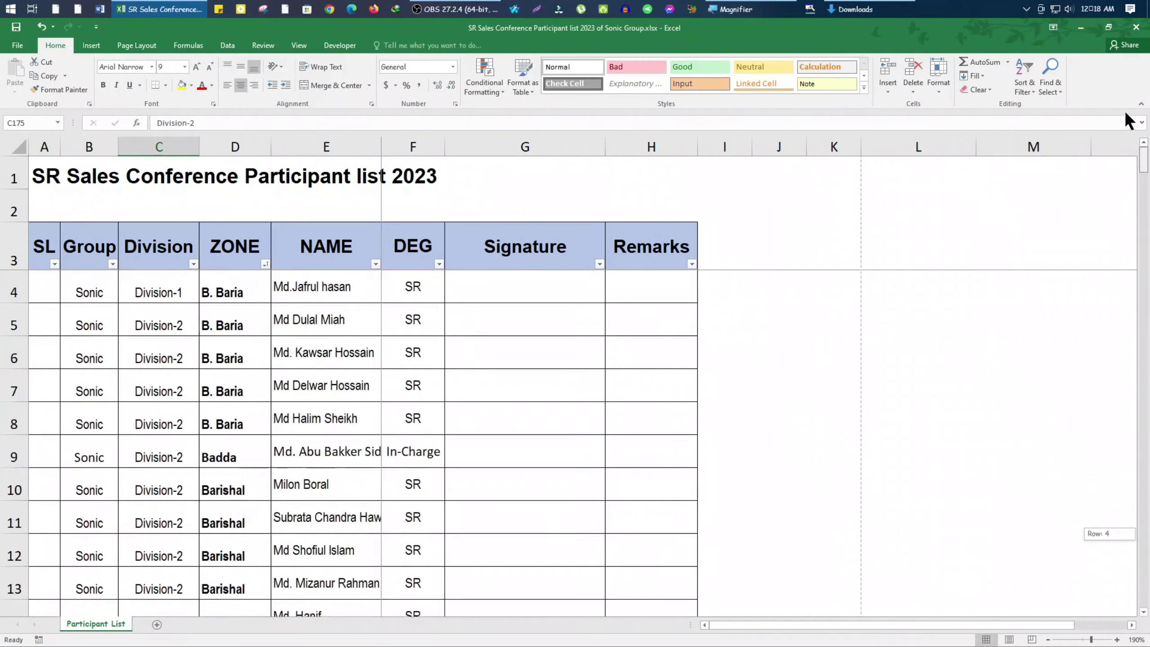
Start the SL formula in A4 as =IF(C4="","",SUB.
click(52, 289)
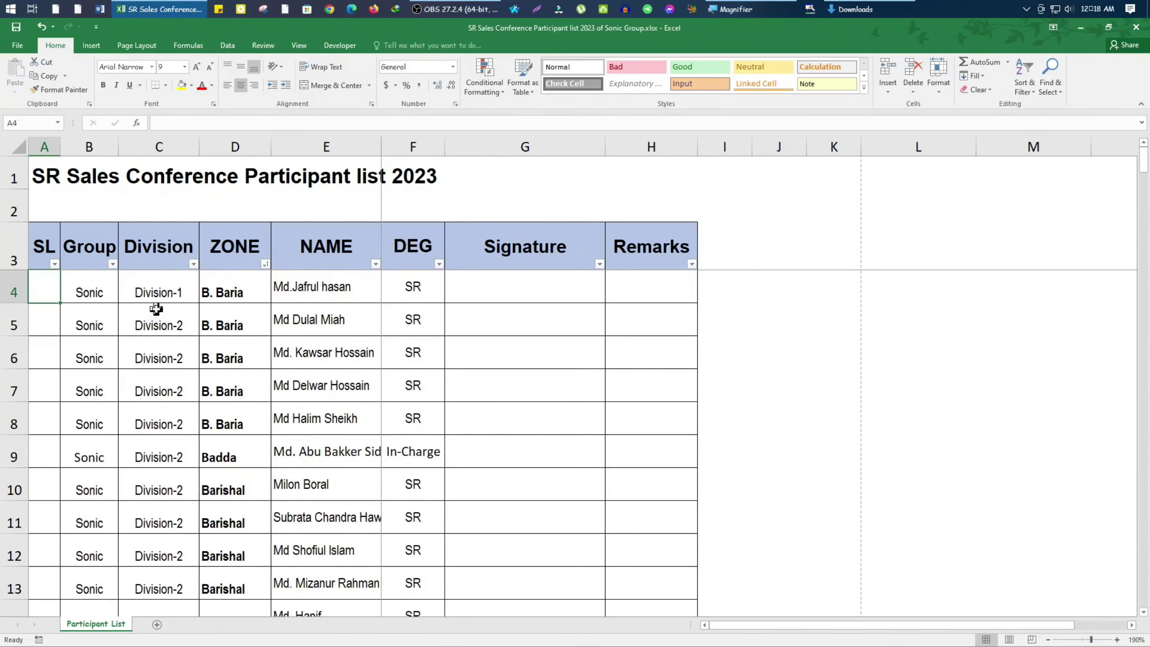
text(=)
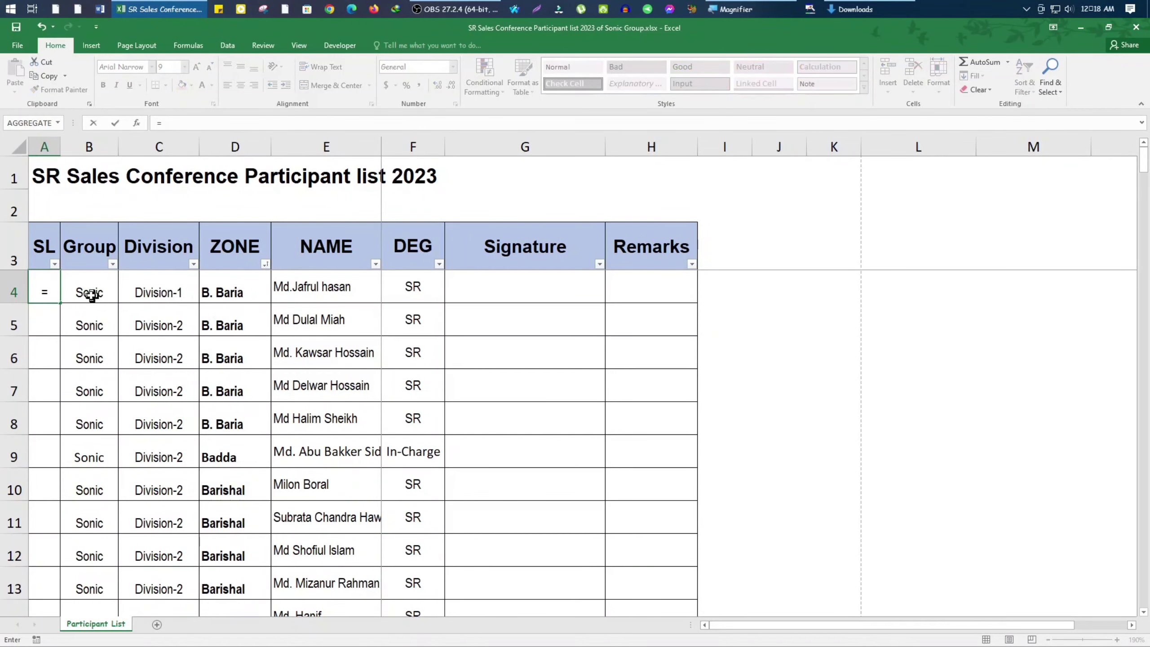
click(167, 288)
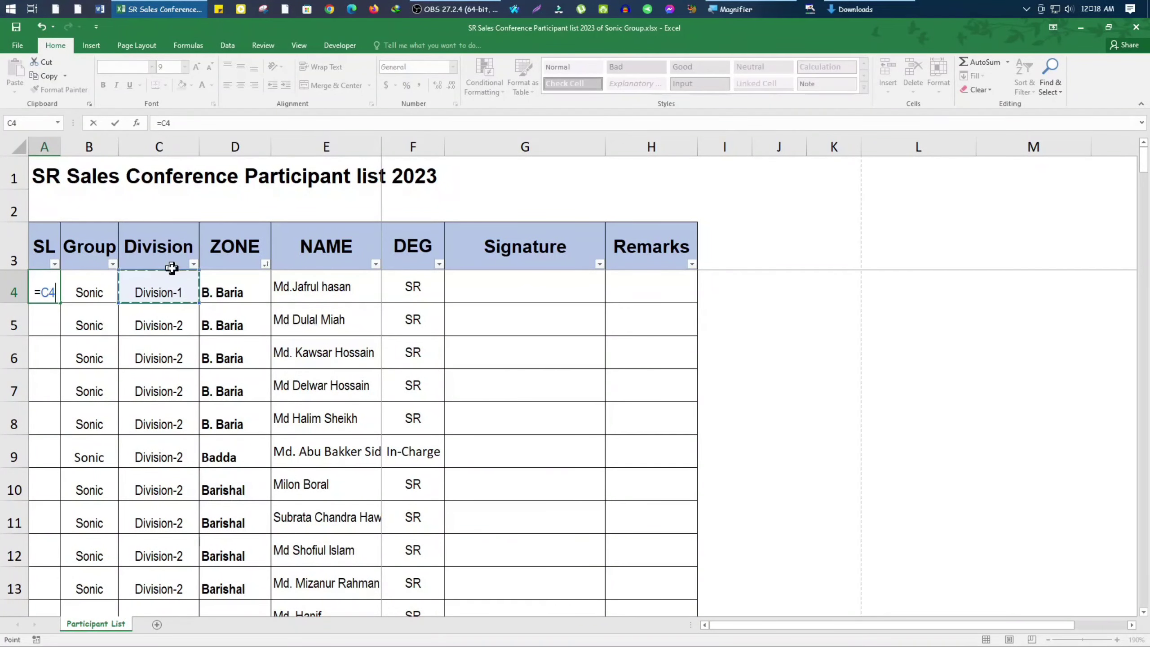
key(BackSpace)
key(BackSpace)
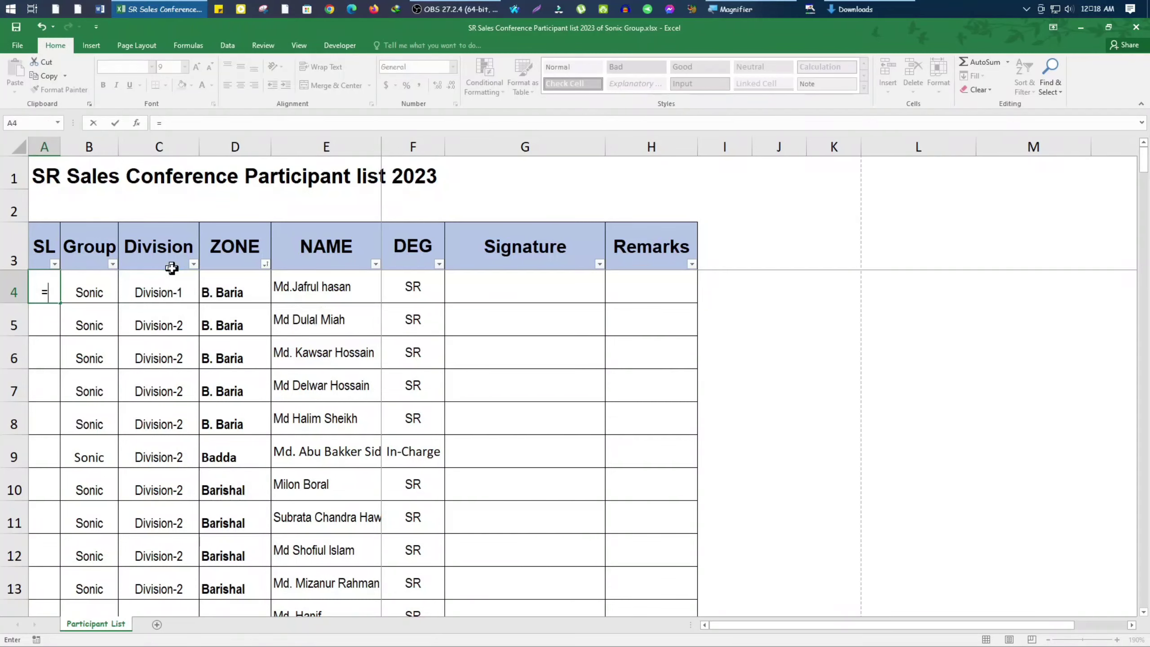
text(if)
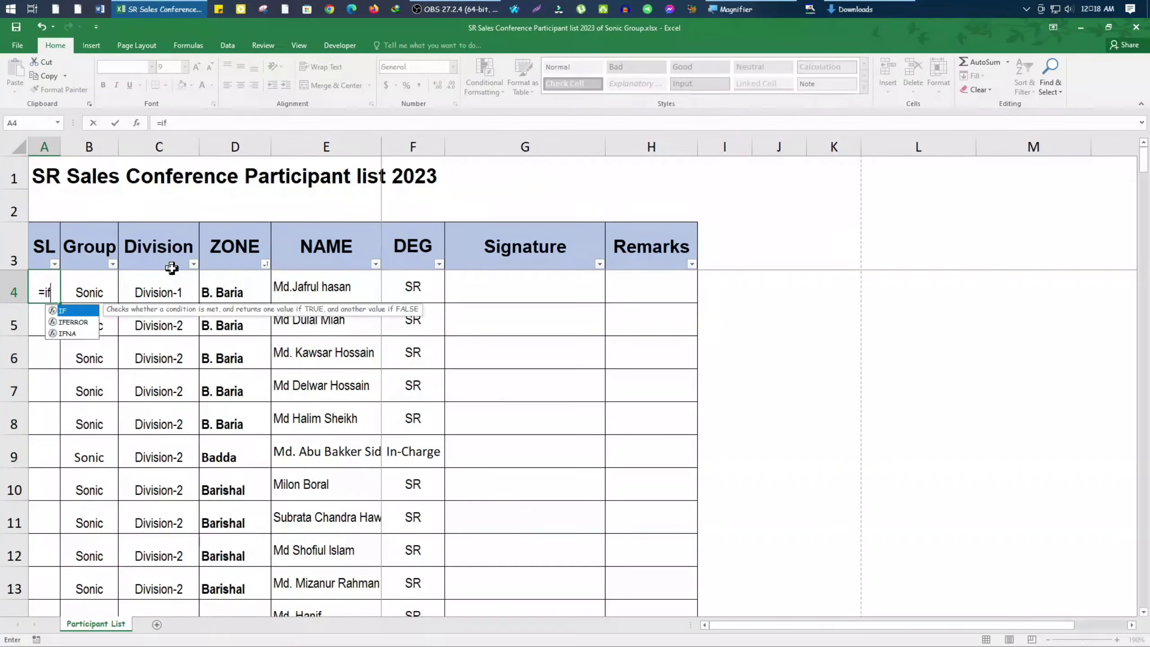
double_click(73, 312)
click(153, 294)
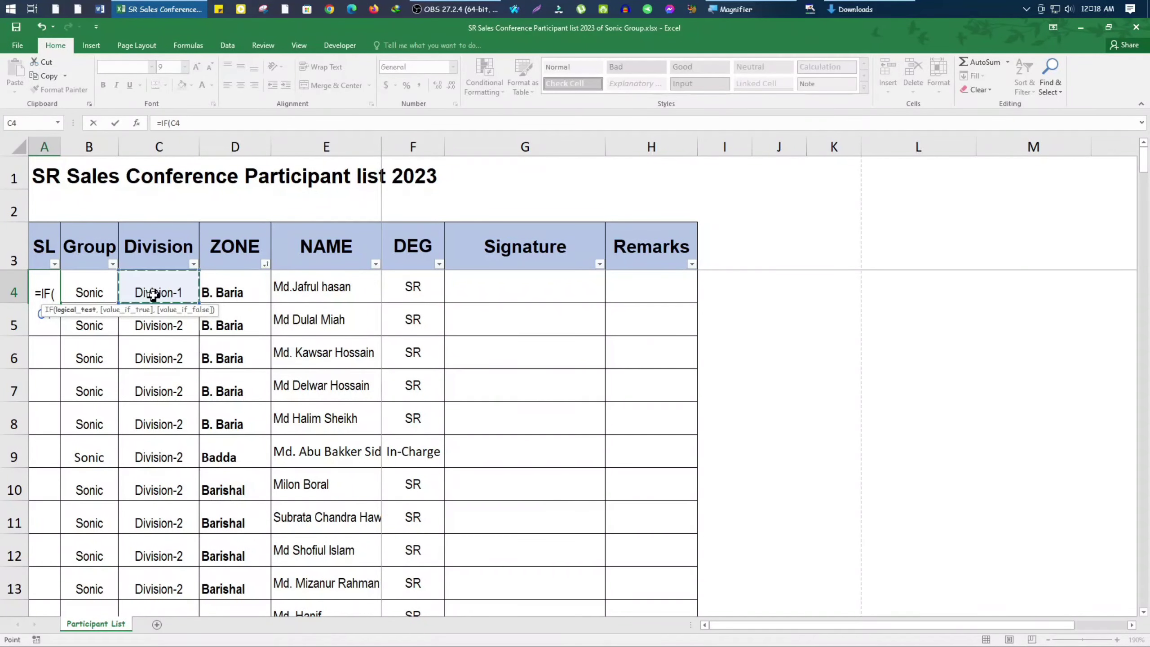
text(=)
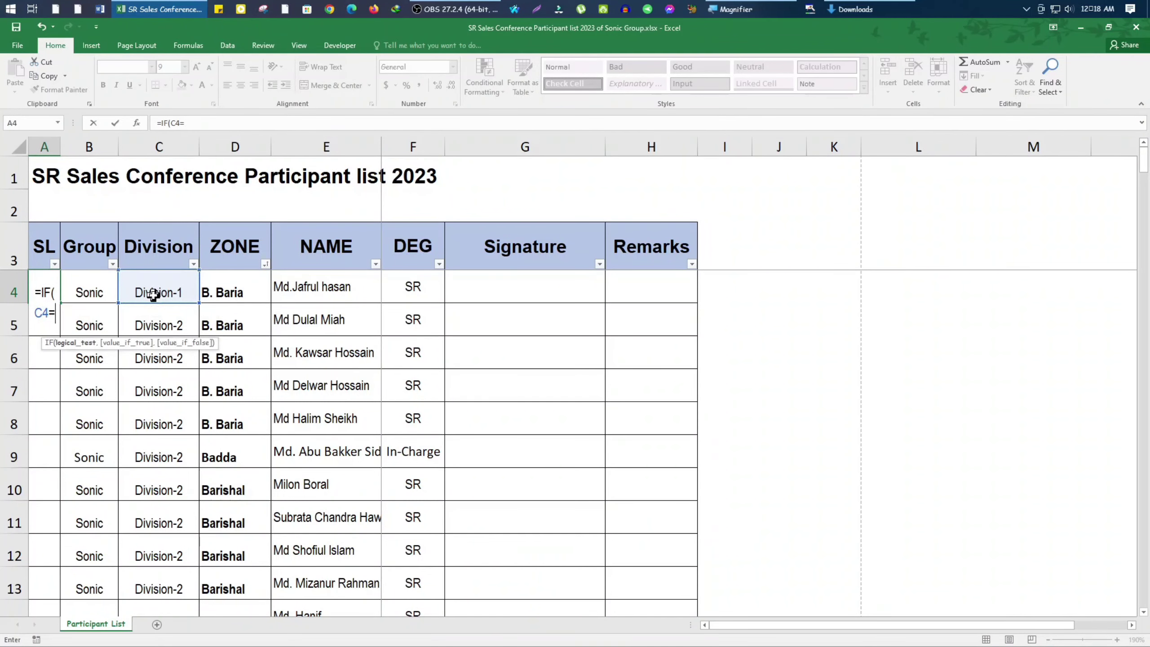
text("",)
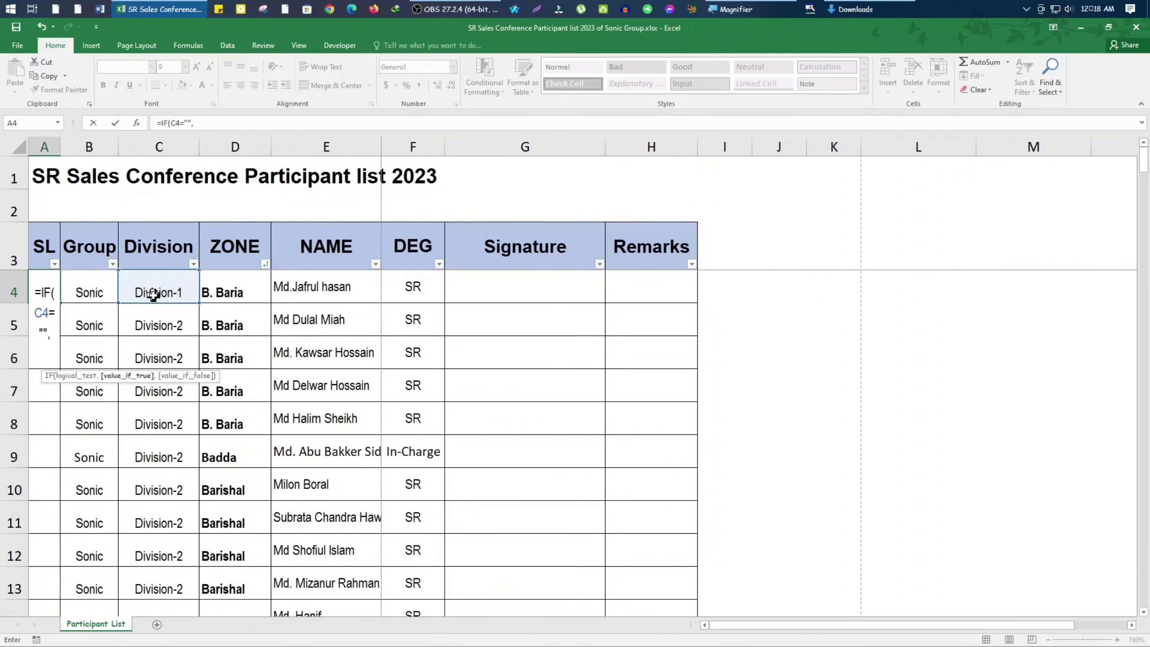
text("",sub)
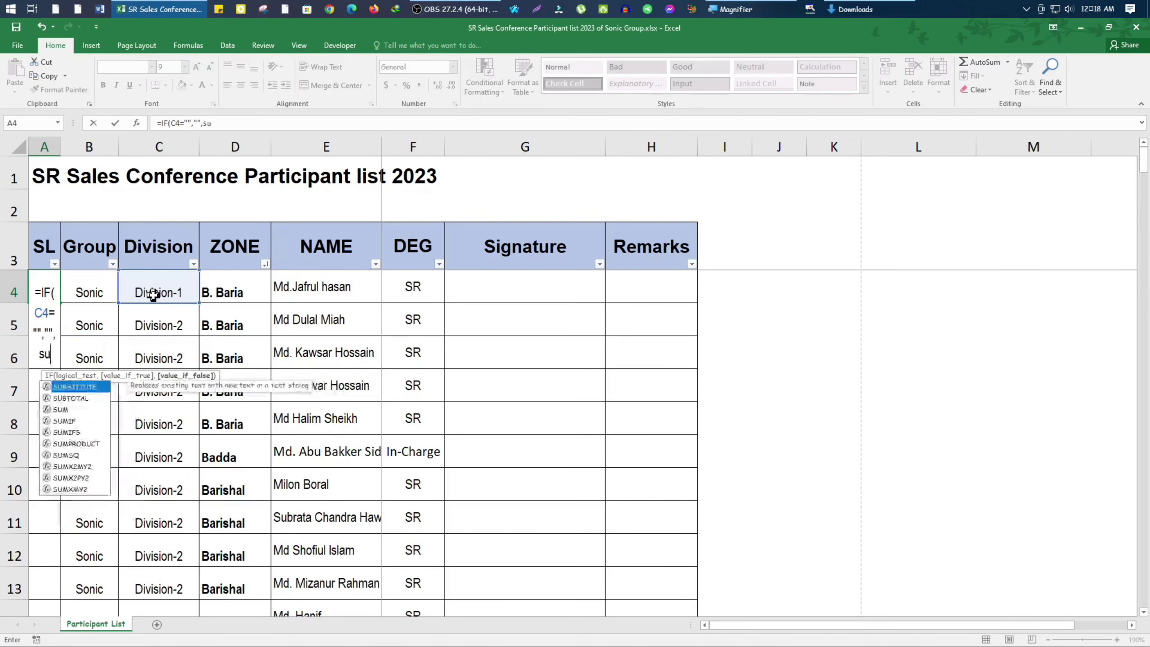
Complete and enter =IF(C4="","",SUBTOTAL(3,$C$4:C4)) in A4, showing 1.
double_click(67, 397)
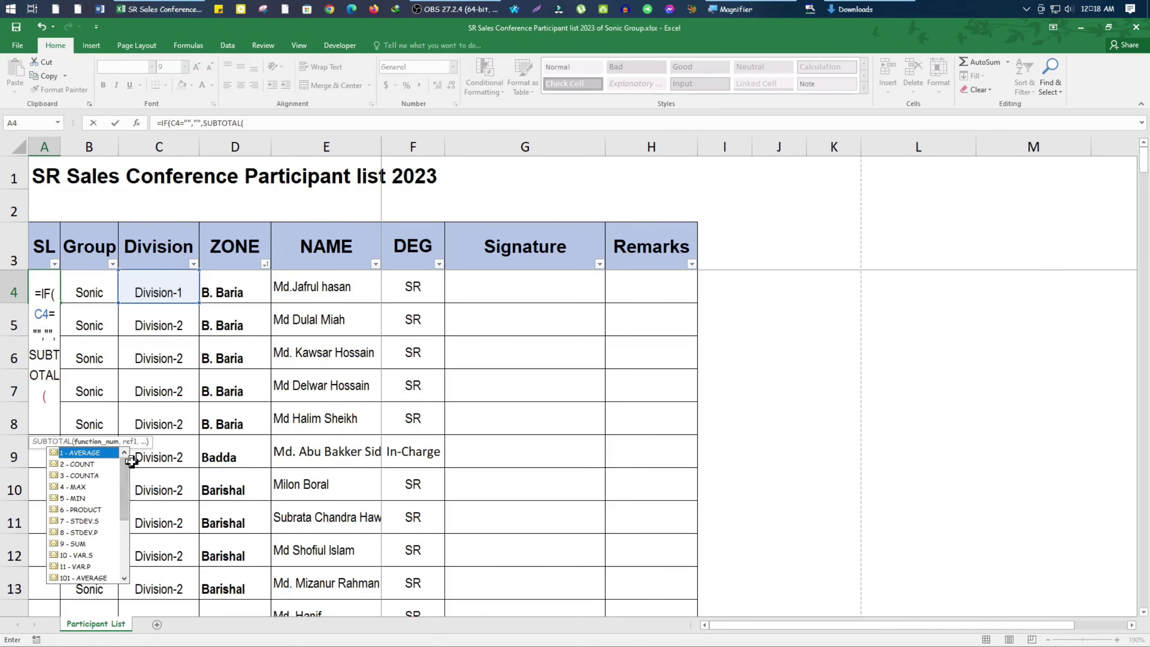
text(3)
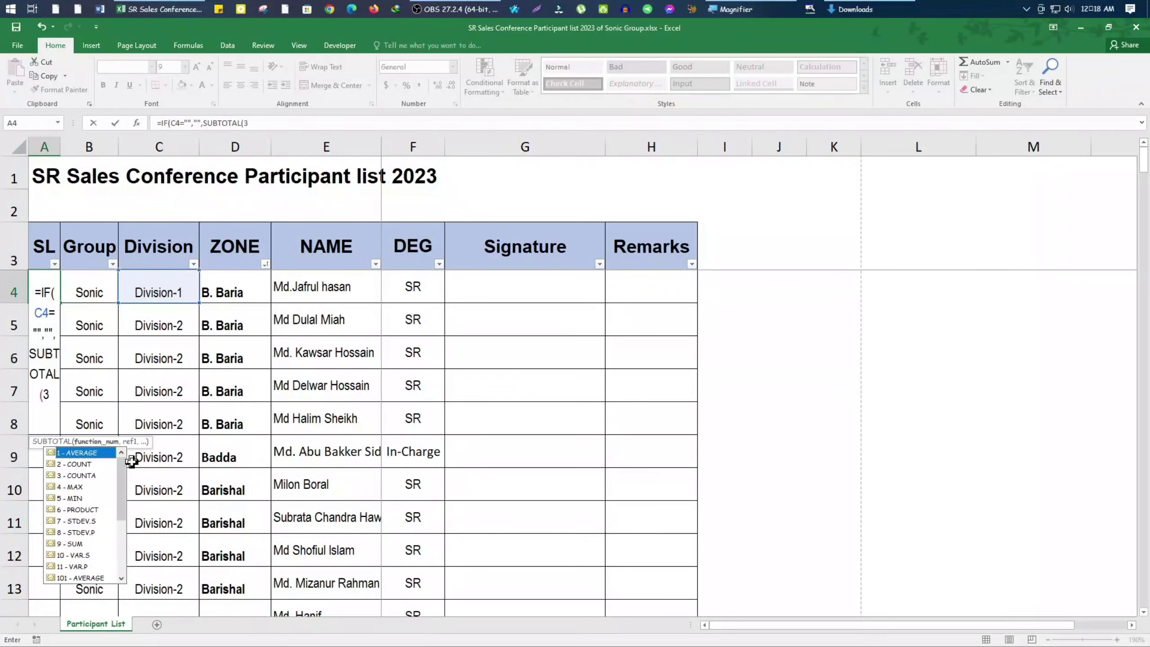
text(,)
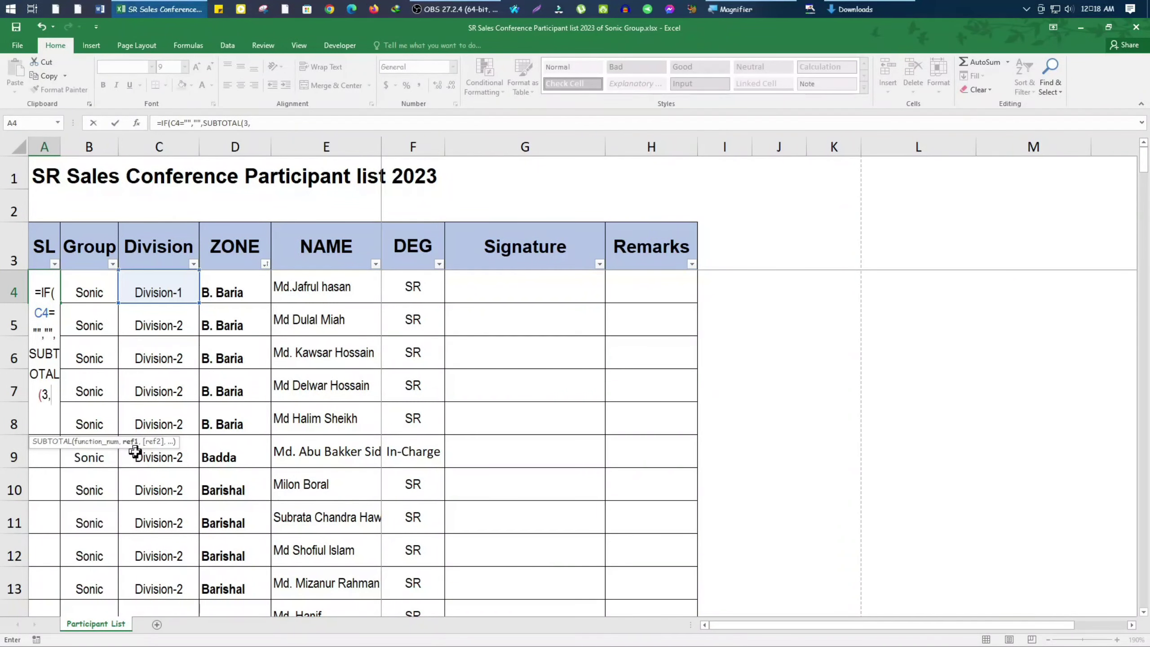
click(156, 291)
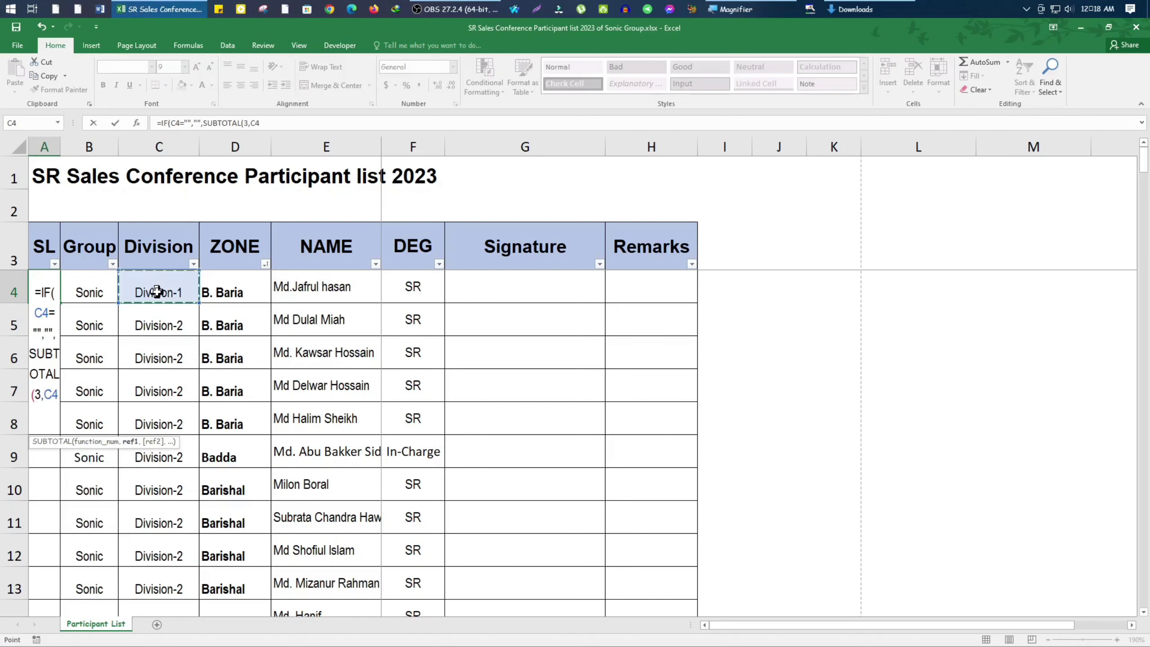
key(F8)
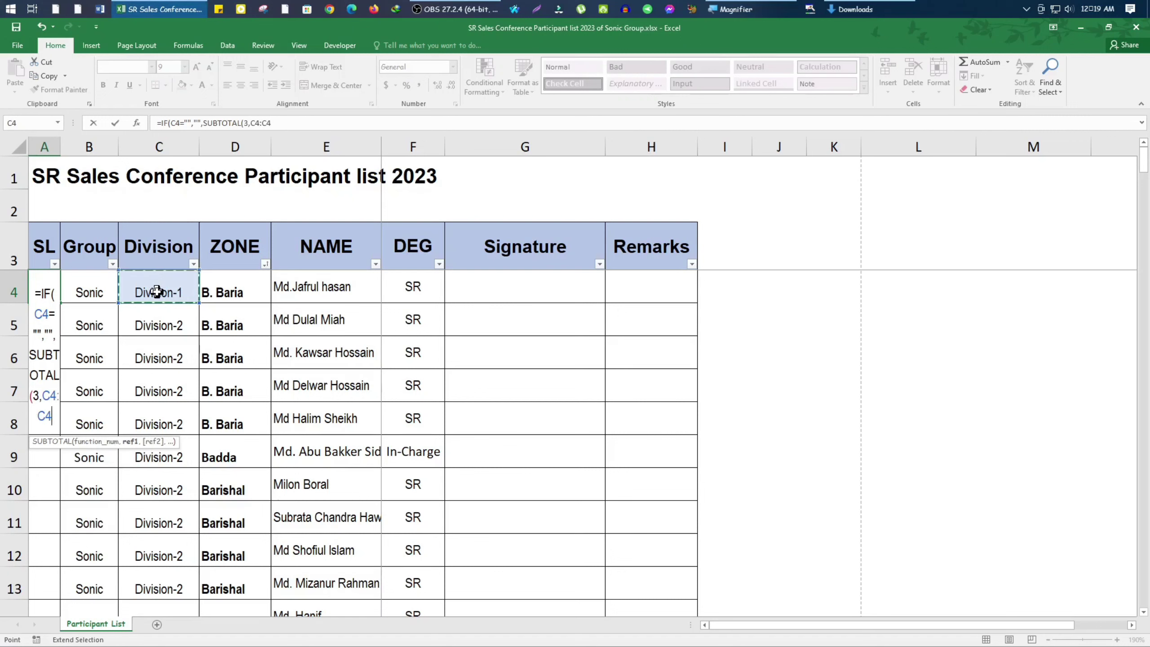
double_click(255, 123)
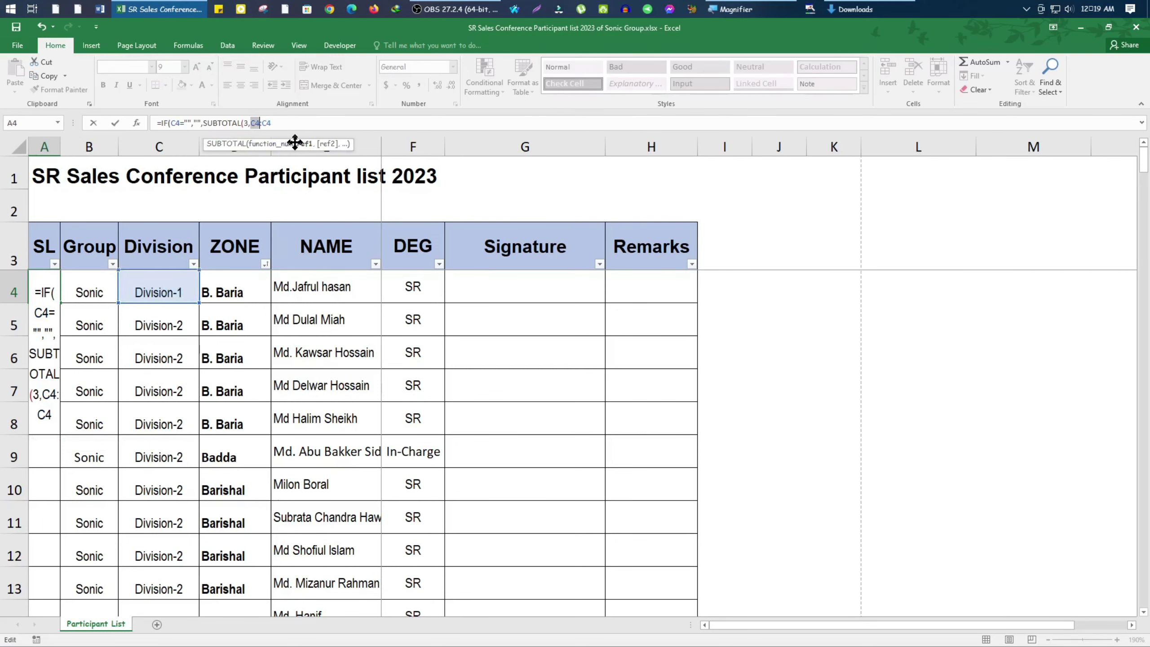
key(F4)
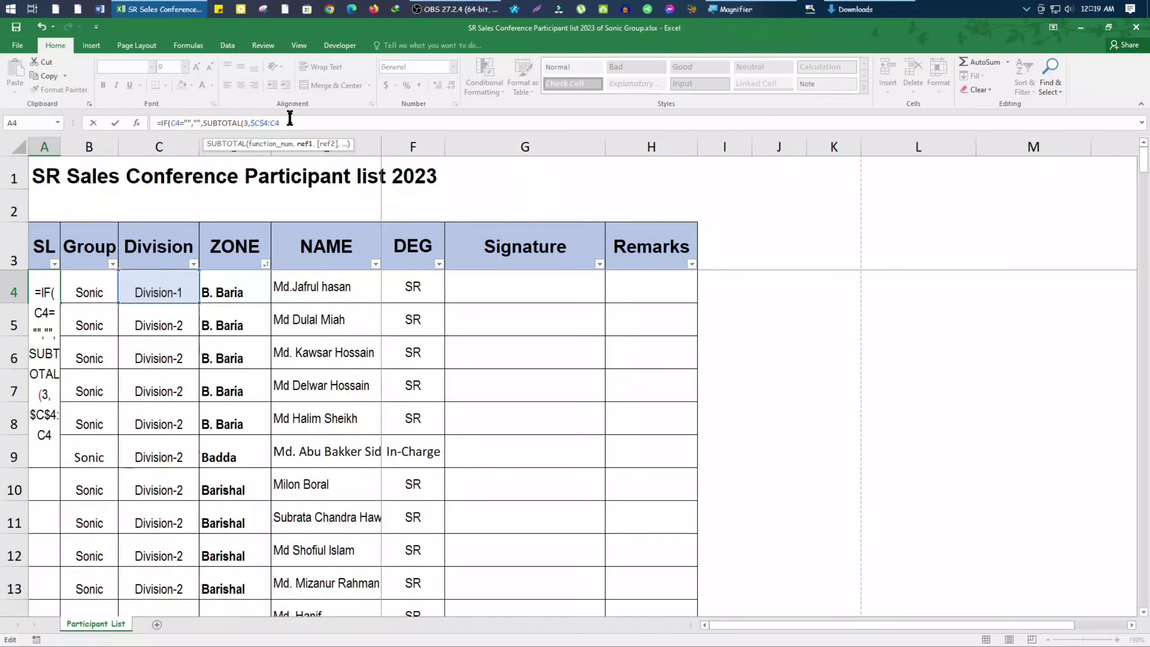
text())
key(Return)
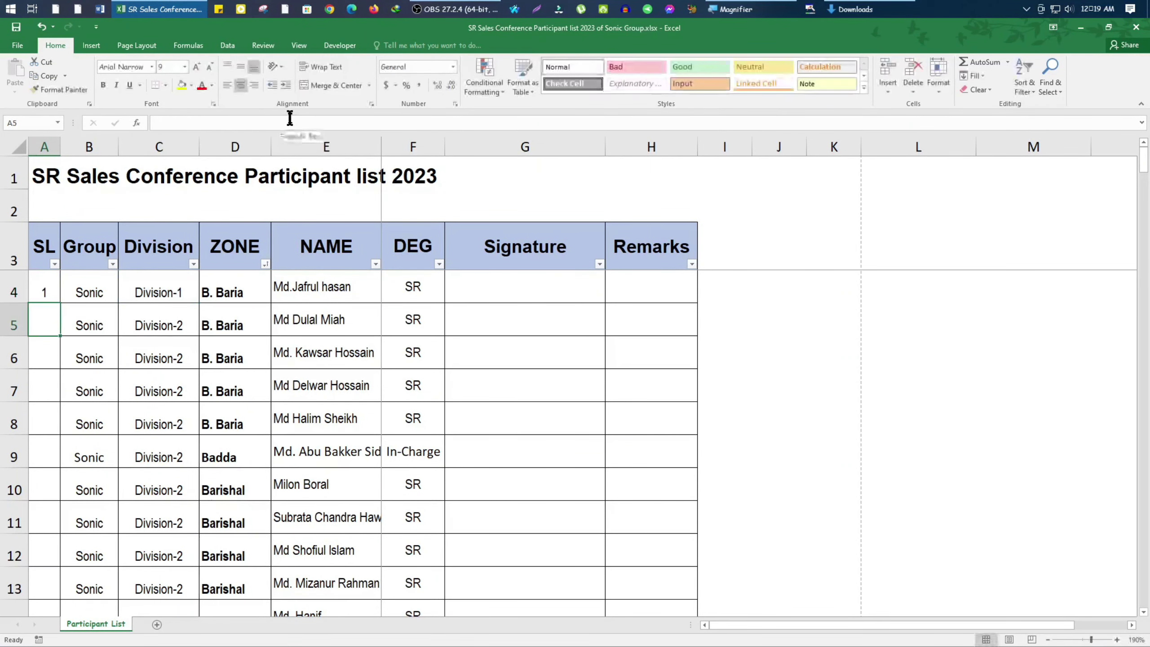
Fill the SL formula from A4 down the whole participant list.
click(42, 292)
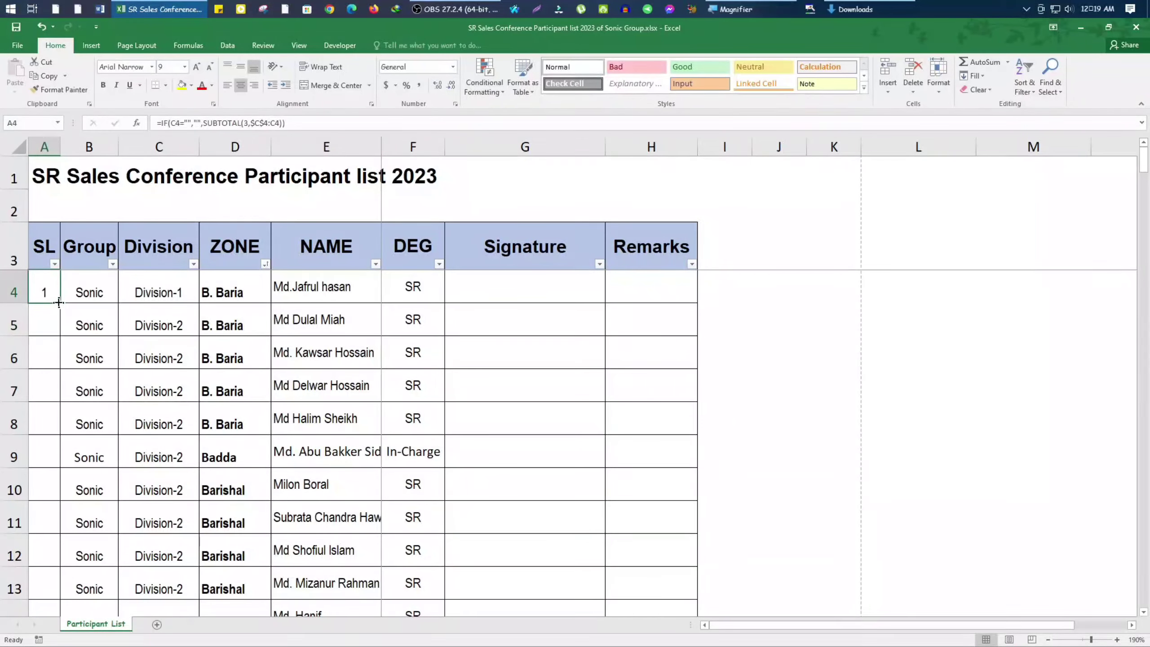
double_click(59, 303)
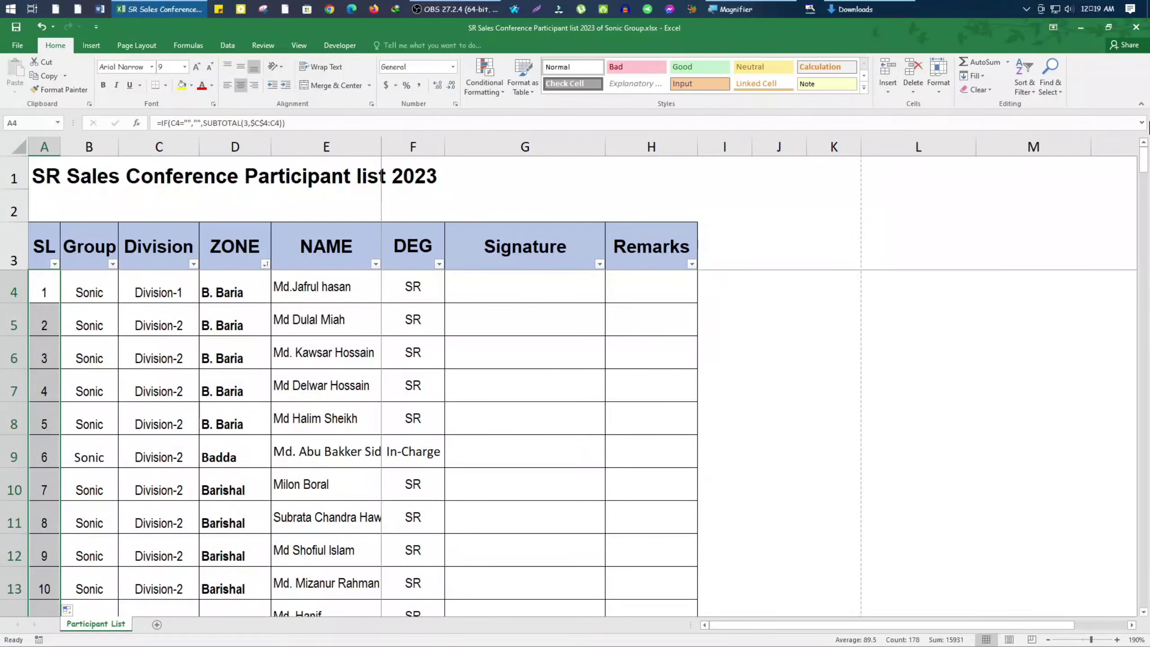
drag(1146, 150, 716, 203)
click(173, 342)
Filter Division to Division-1 and check the SL numbers restart from 1.
click(193, 264)
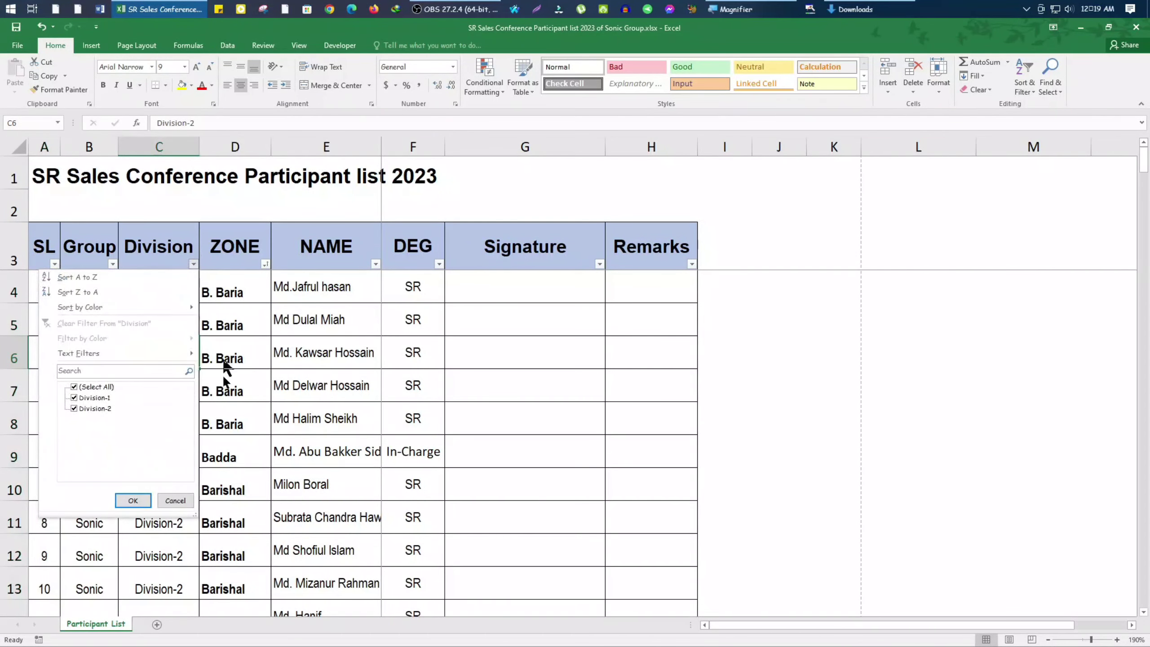
click(94, 388)
click(93, 397)
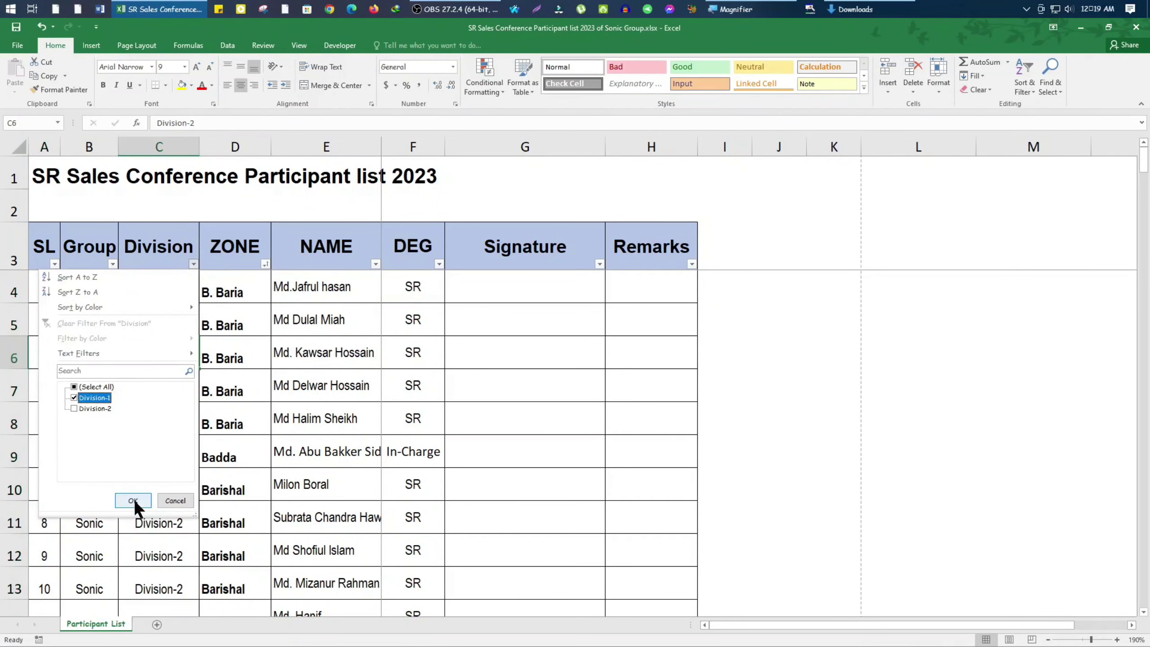
click(133, 500)
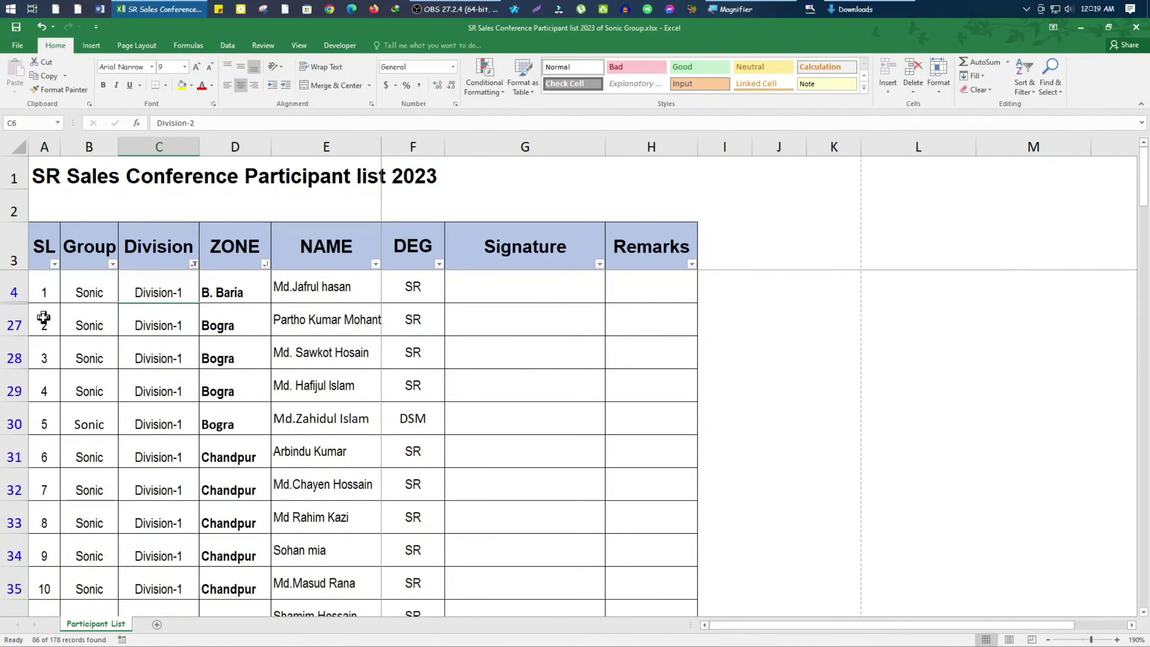
scroll(43, 317, down, 11)
drag(1143, 389, 1143, 149)
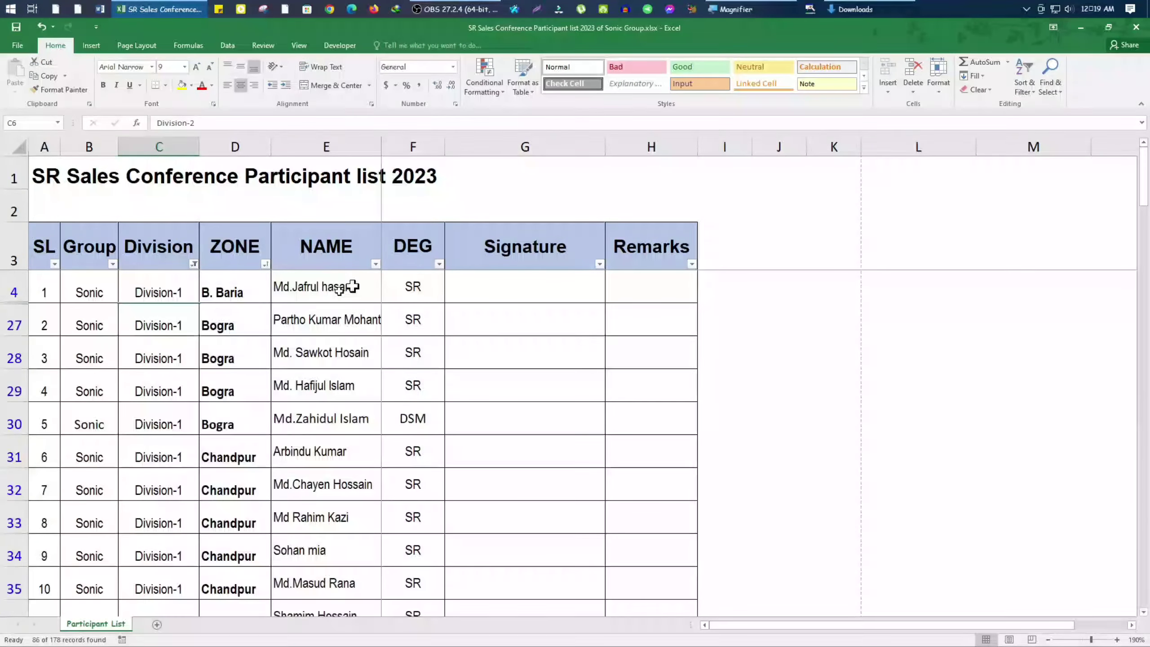
Switch the Division filter to Division-2 only and check the renumbering.
click(193, 263)
click(82, 398)
click(93, 408)
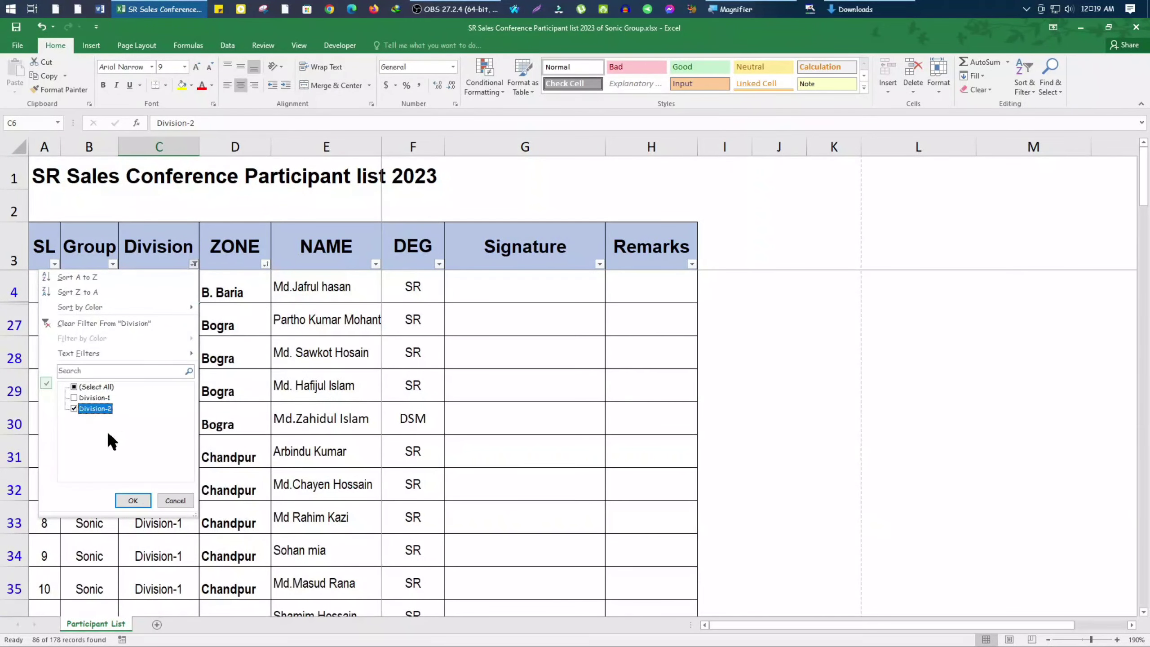
click(133, 500)
drag(1144, 165, 1143, 595)
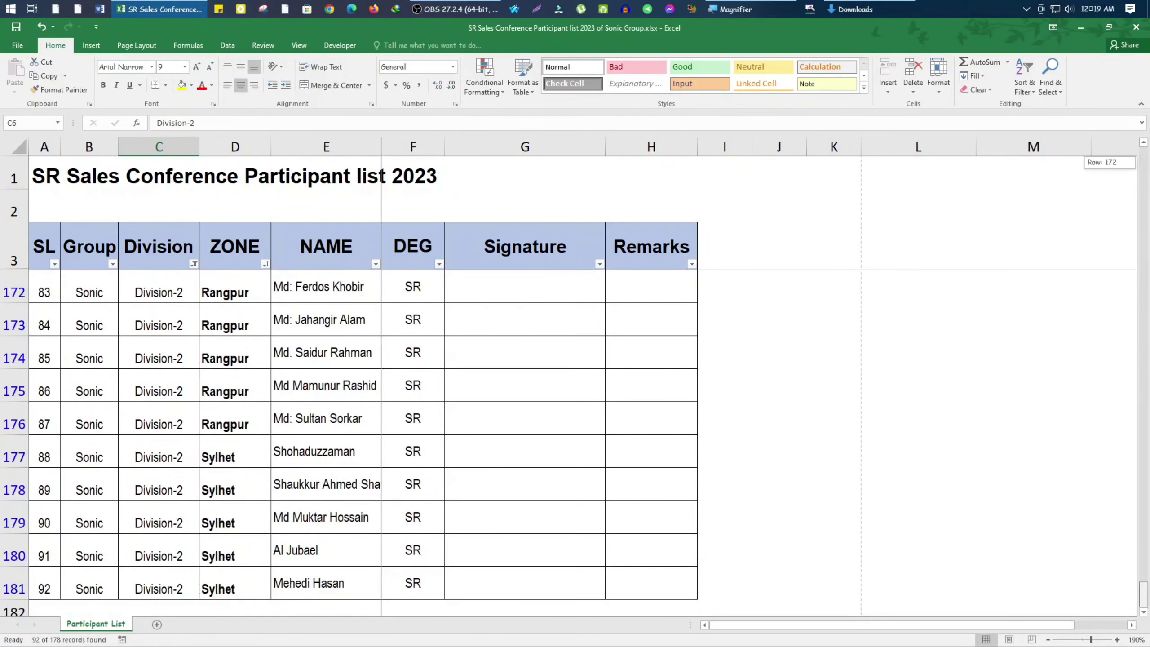
scroll(1122, 403, up, 20)
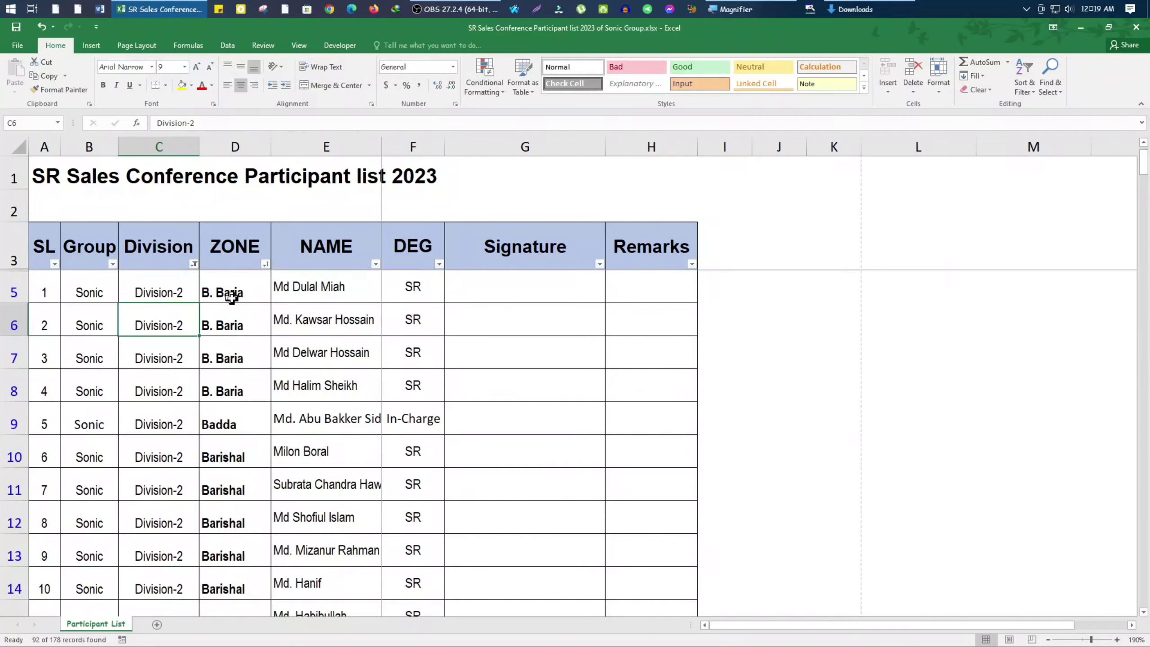
Select all Division values to show every participant row again.
click(193, 264)
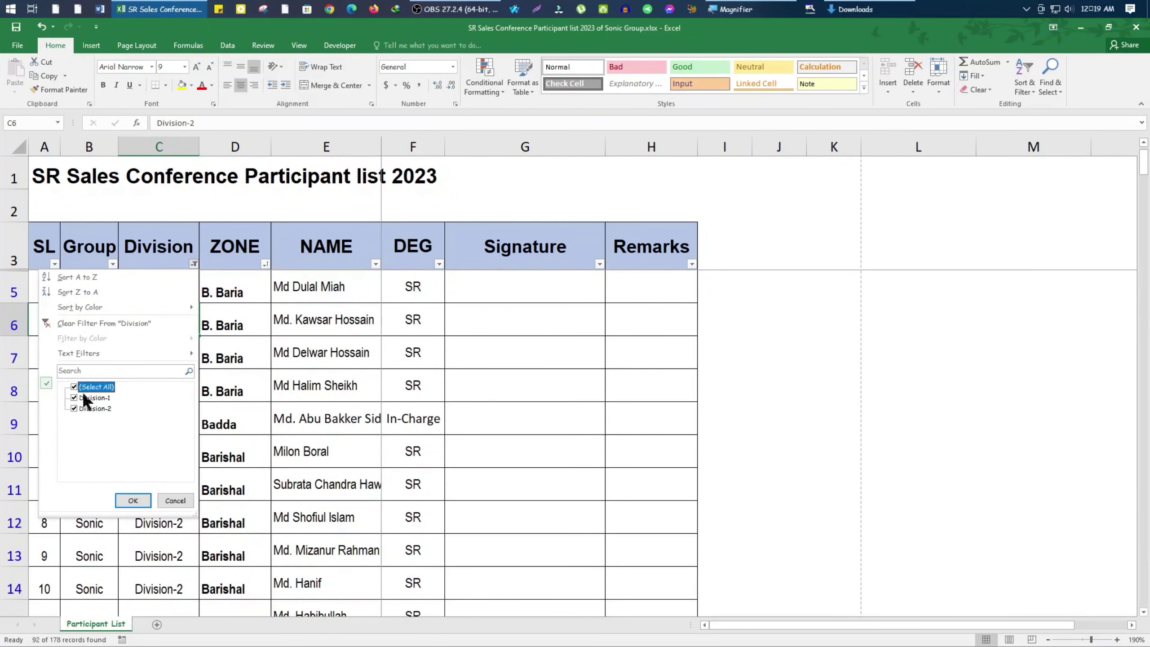
click(131, 500)
click(197, 406)
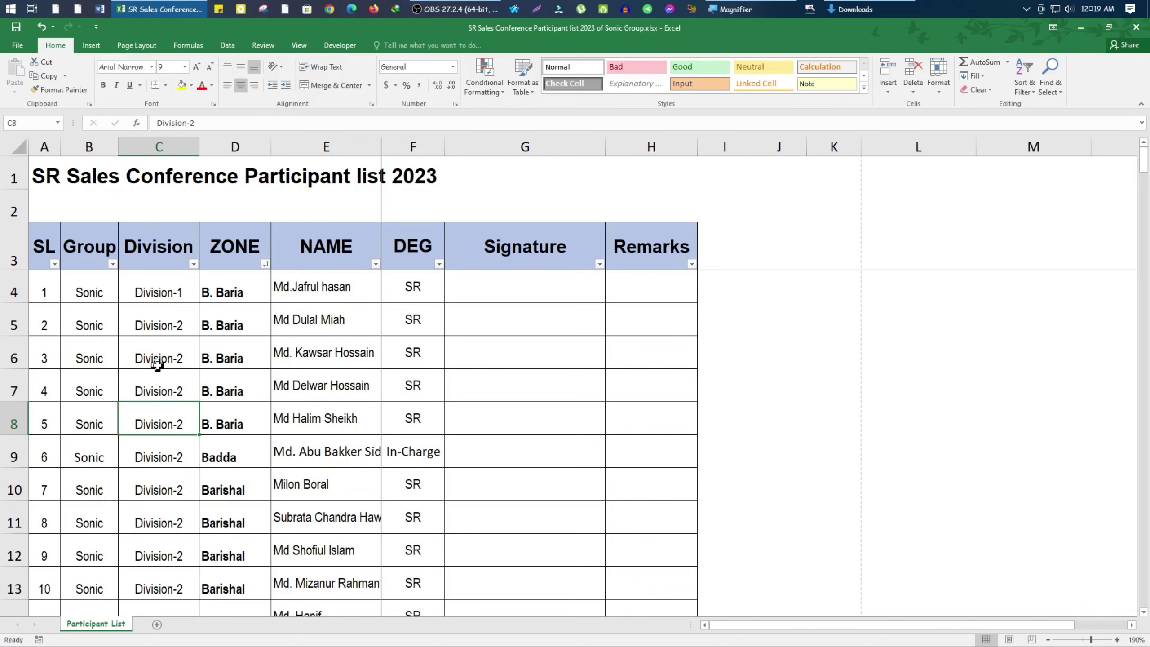
Filter back to Division-1 only and open the print preview with Ctrl+P.
click(193, 264)
click(91, 407)
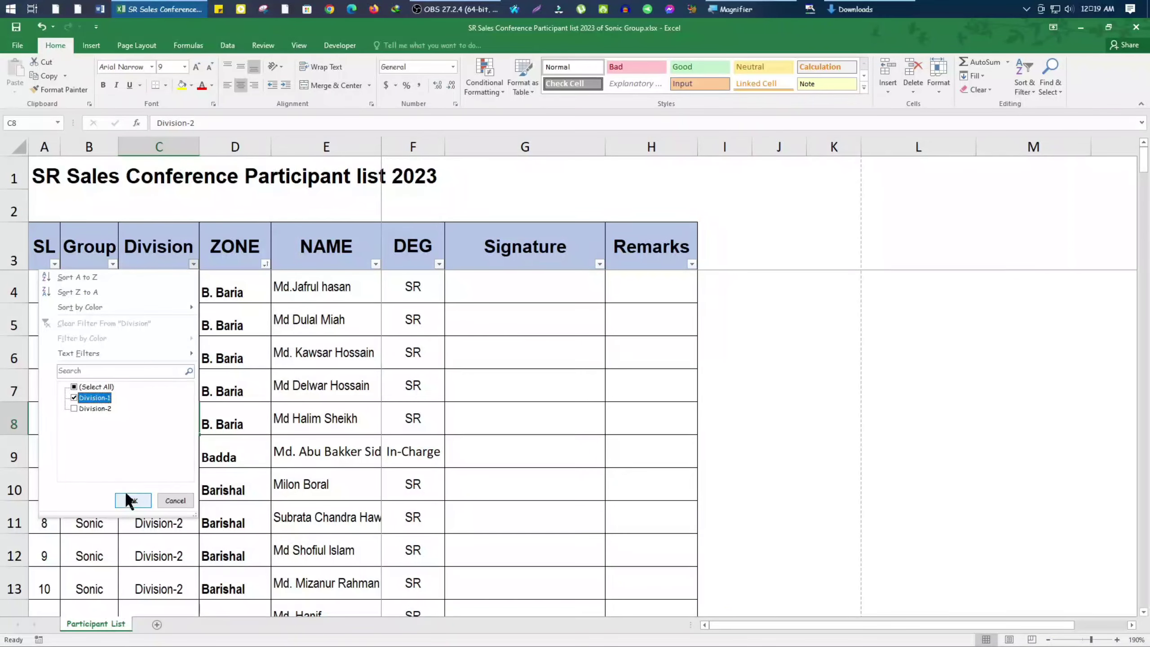
click(129, 498)
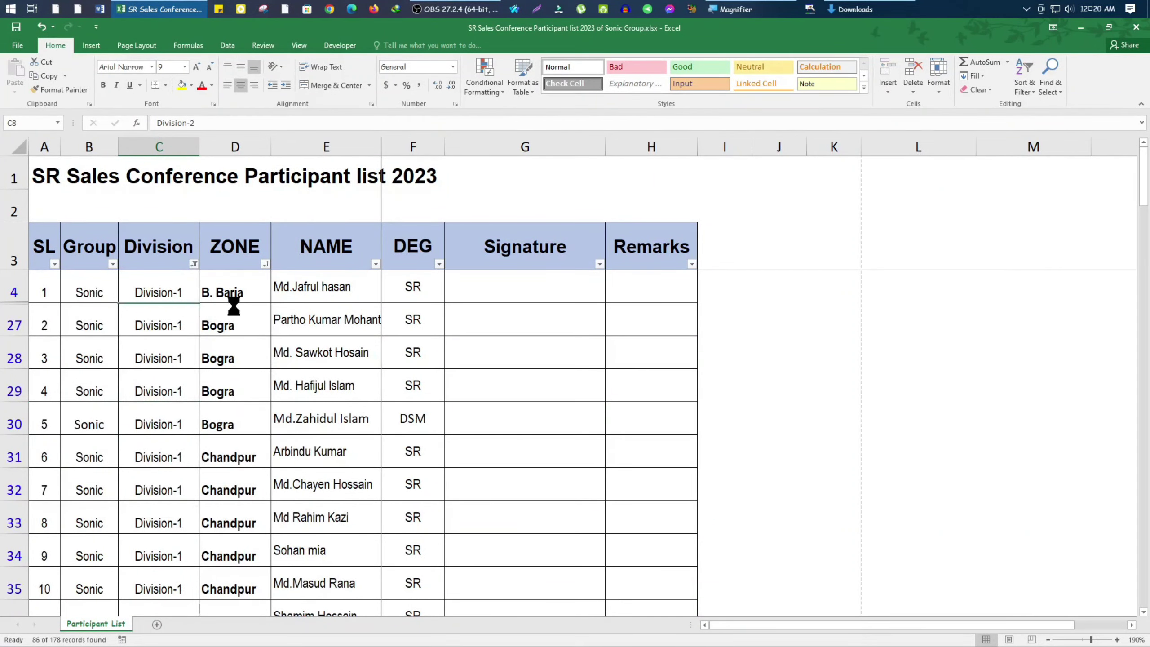
key(ctrl+p)
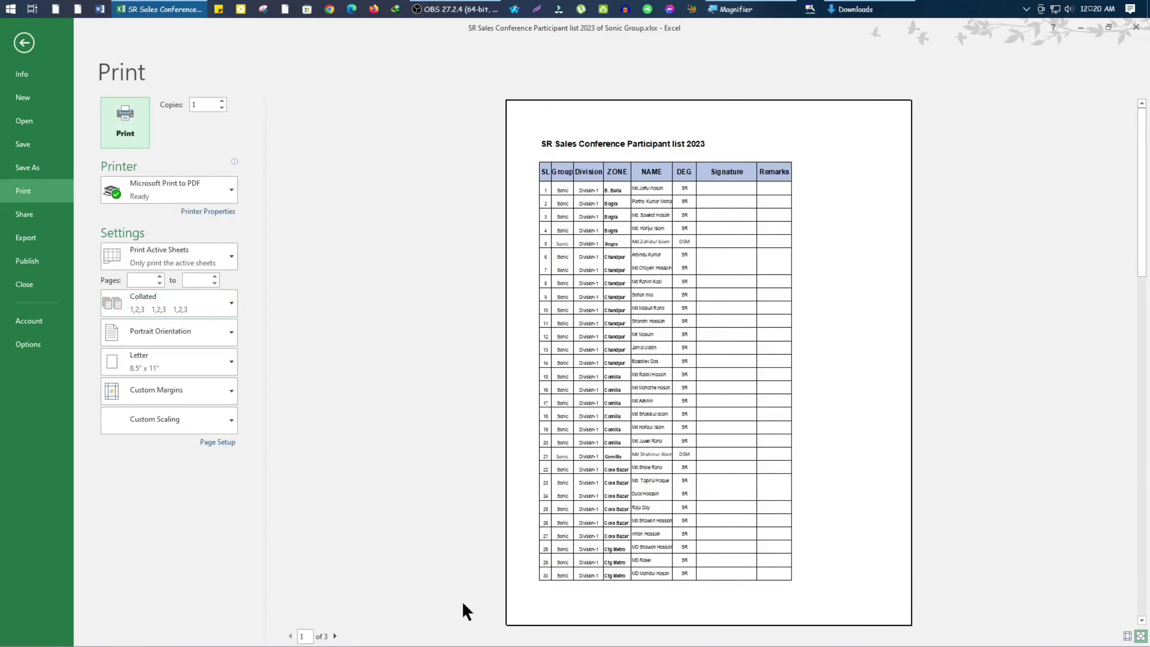
Page through both pages of the Division-1 print preview, then return to the worksheet.
click(335, 636)
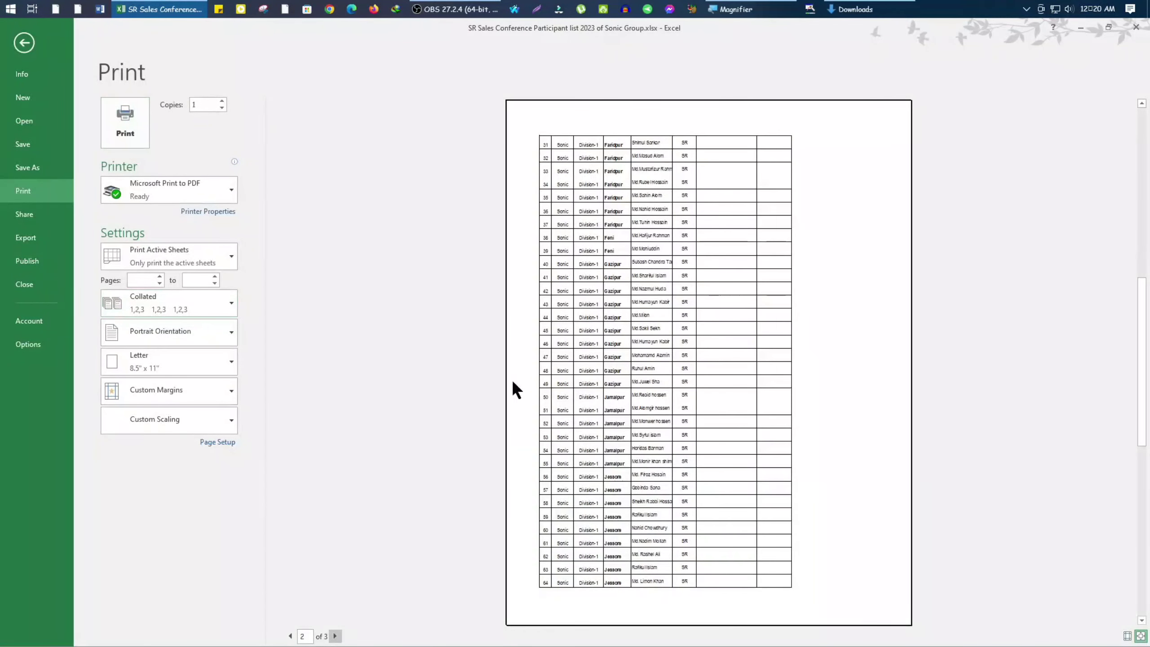
click(290, 636)
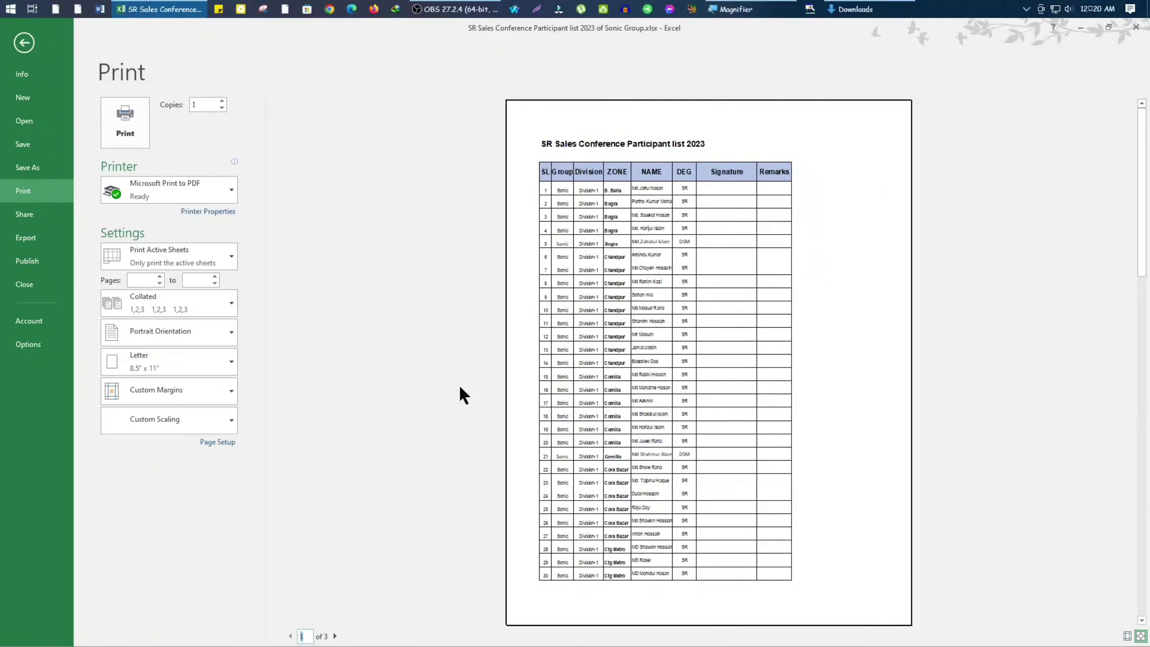
click(335, 637)
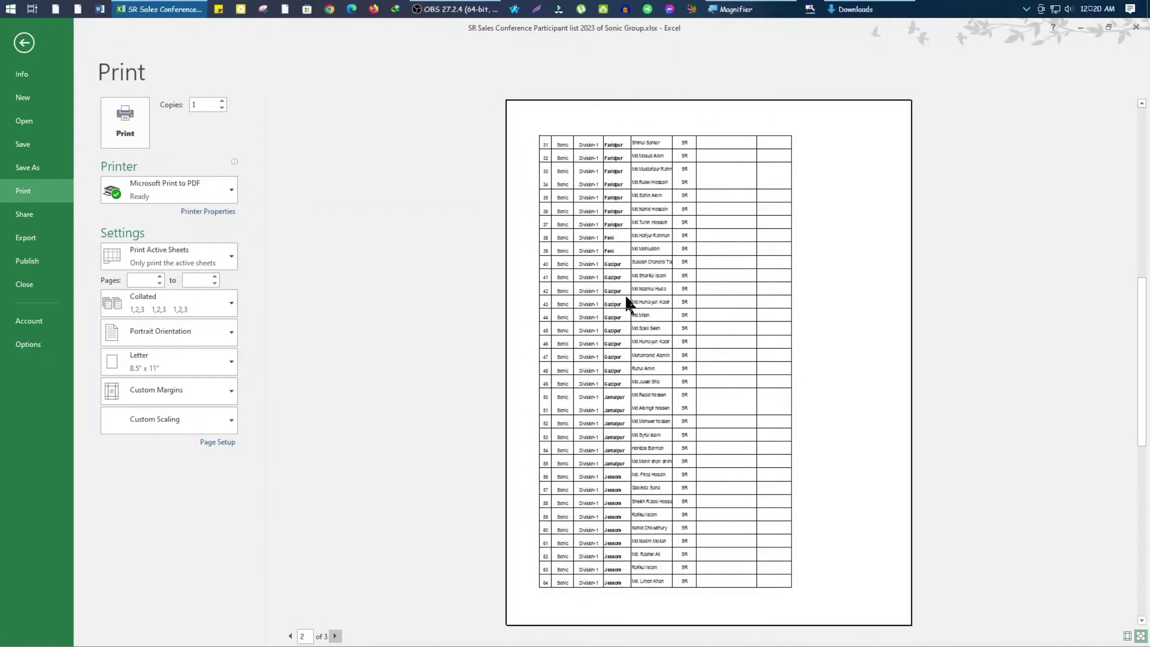
scroll(626, 295, up, 3)
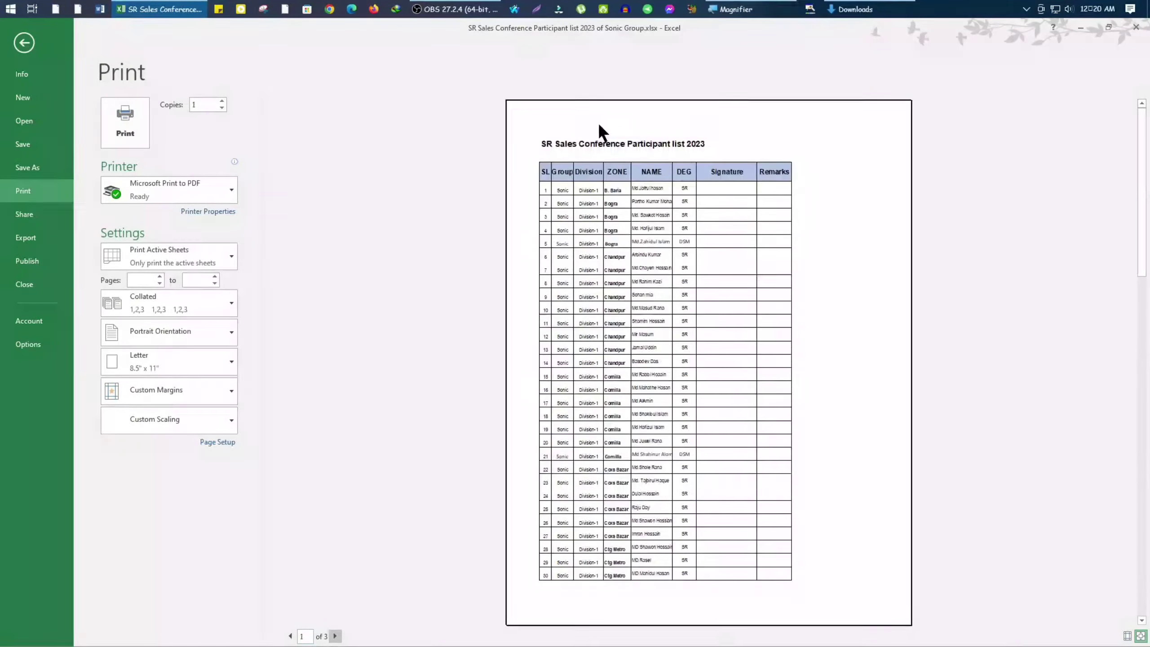
click(335, 636)
scroll(595, 158, up, 3)
click(335, 636)
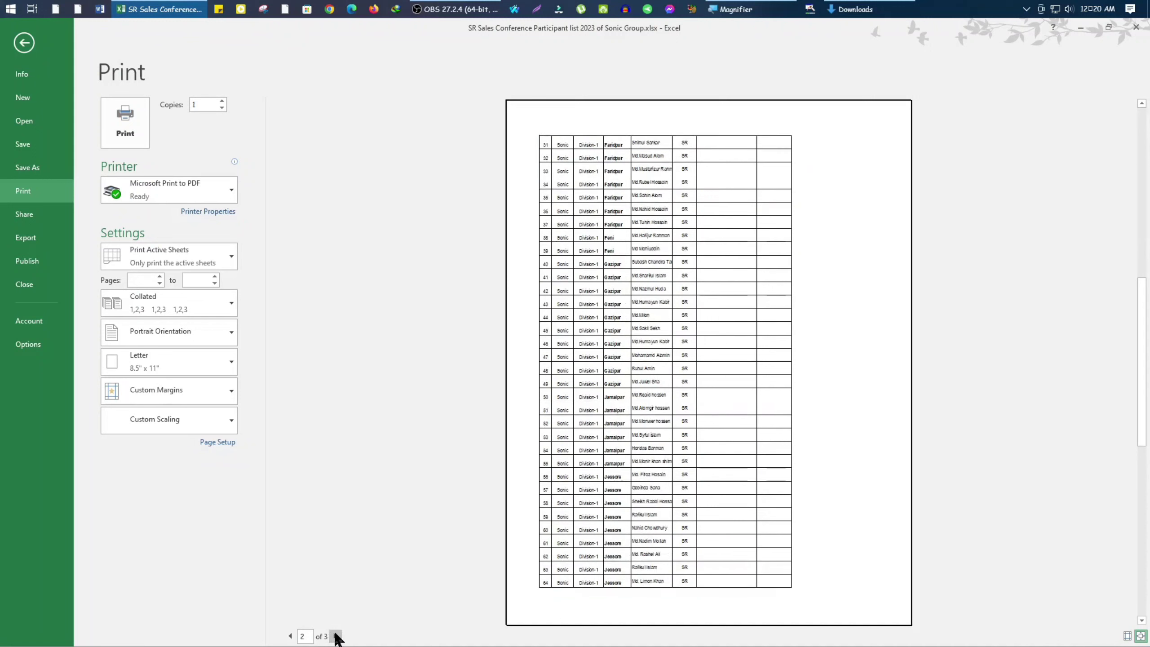
scroll(350, 569, up, 1)
scroll(350, 569, down, 1)
scroll(350, 569, down, 1)
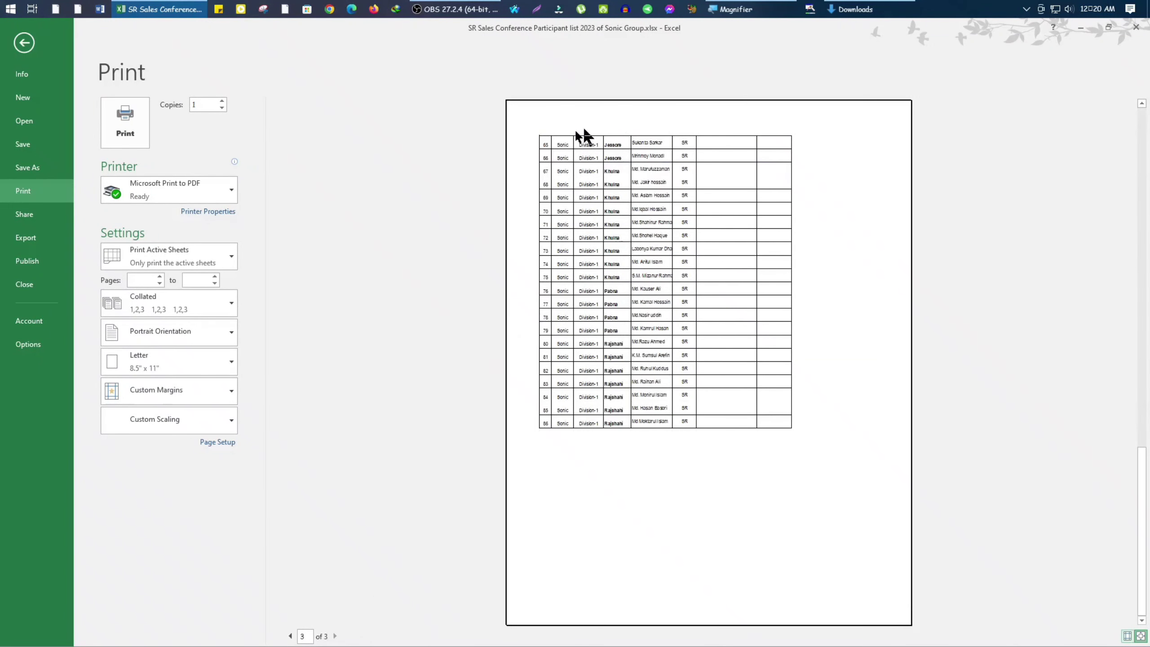
scroll(552, 211, up, 2)
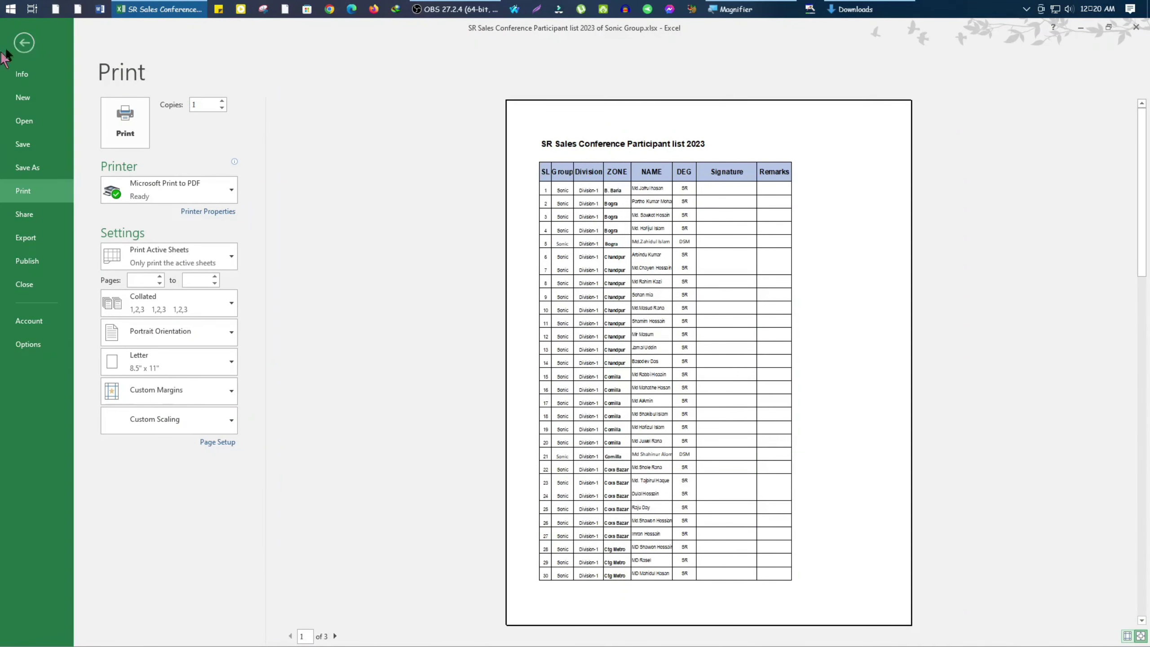
click(25, 43)
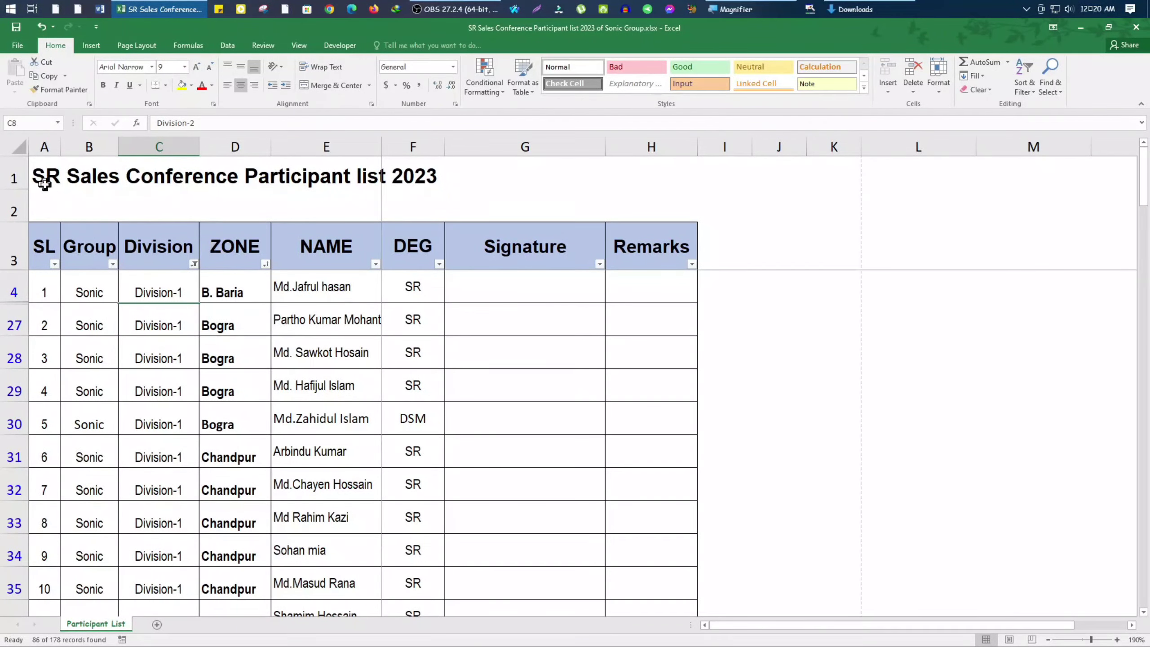
Set rows $1:$3 as Print Titles rows to repeat at top.
drag(18, 176, 7, 226)
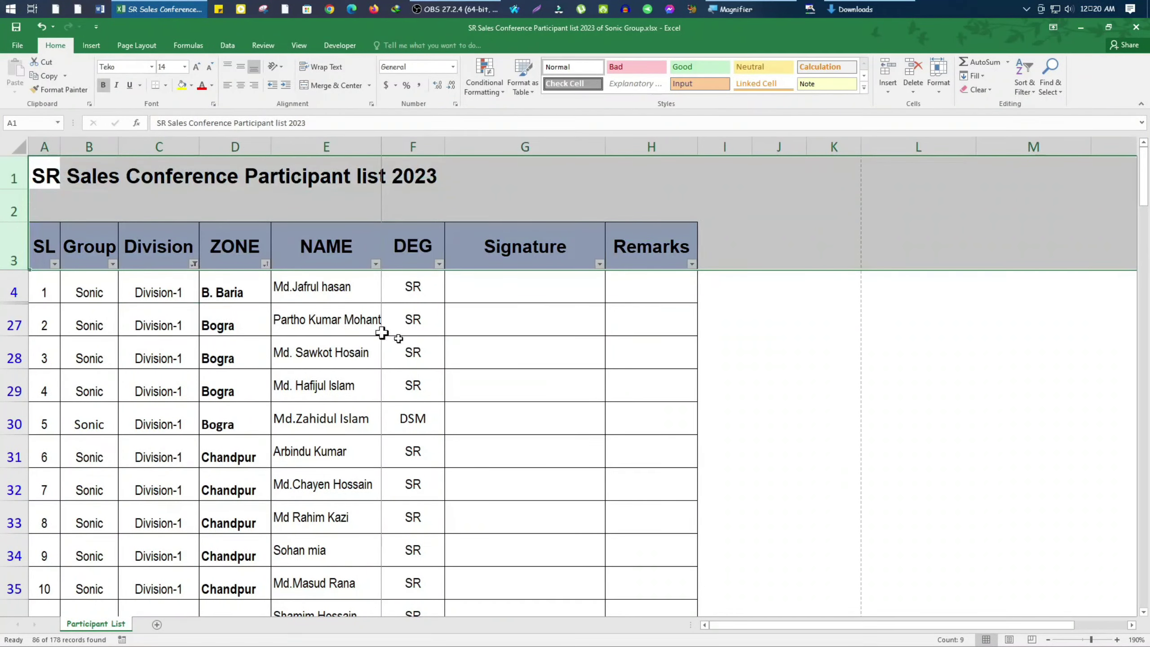
click(529, 352)
drag(13, 174, 4, 230)
click(513, 367)
click(127, 45)
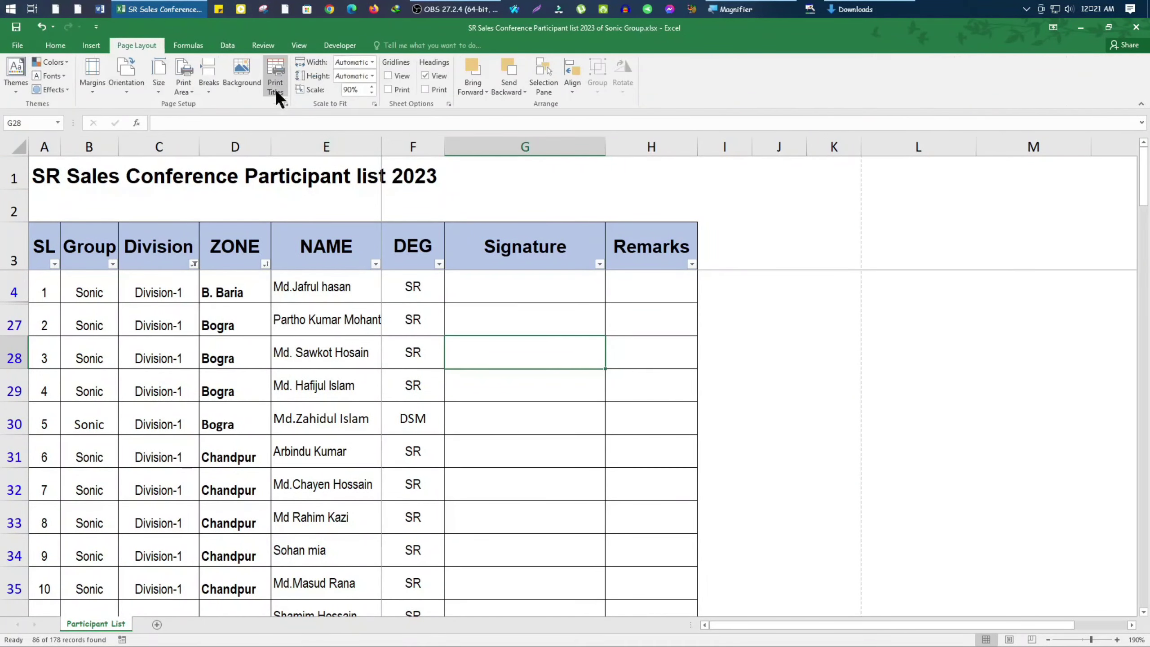
click(278, 77)
drag(328, 166, 339, 220)
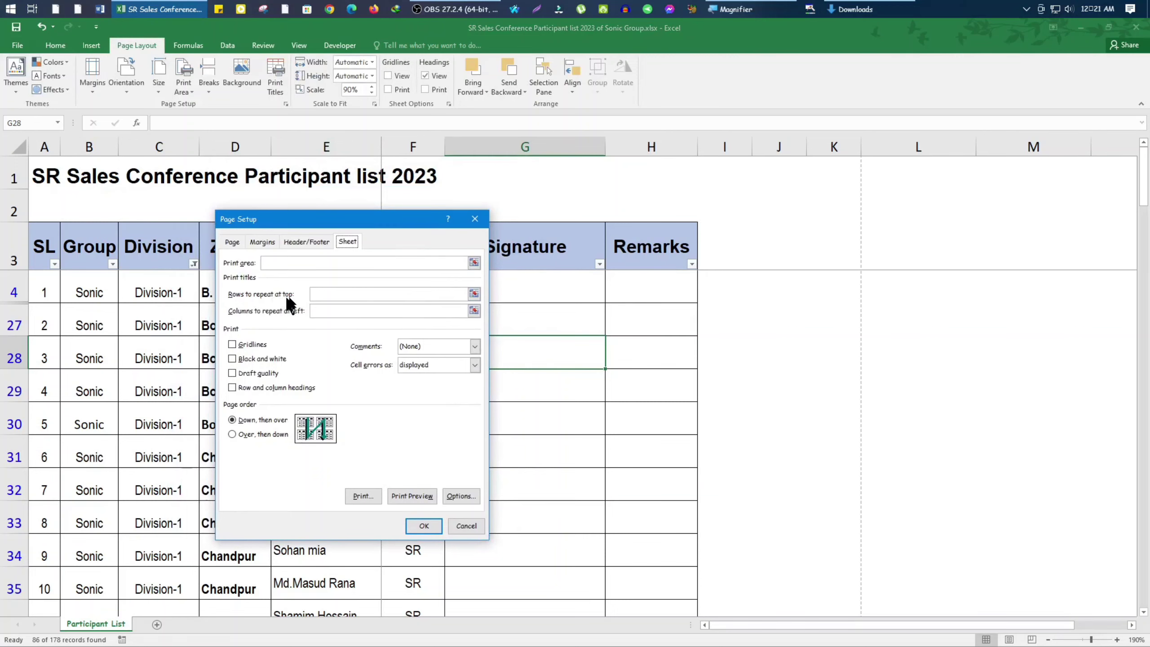
drag(332, 221, 314, 245)
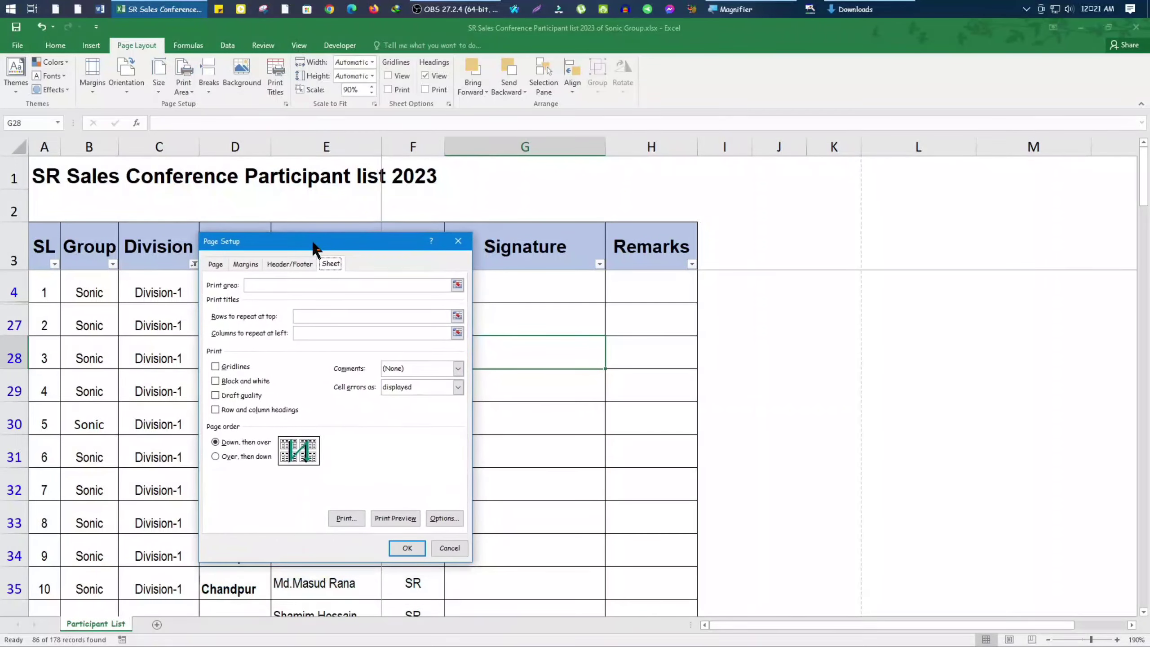
click(317, 316)
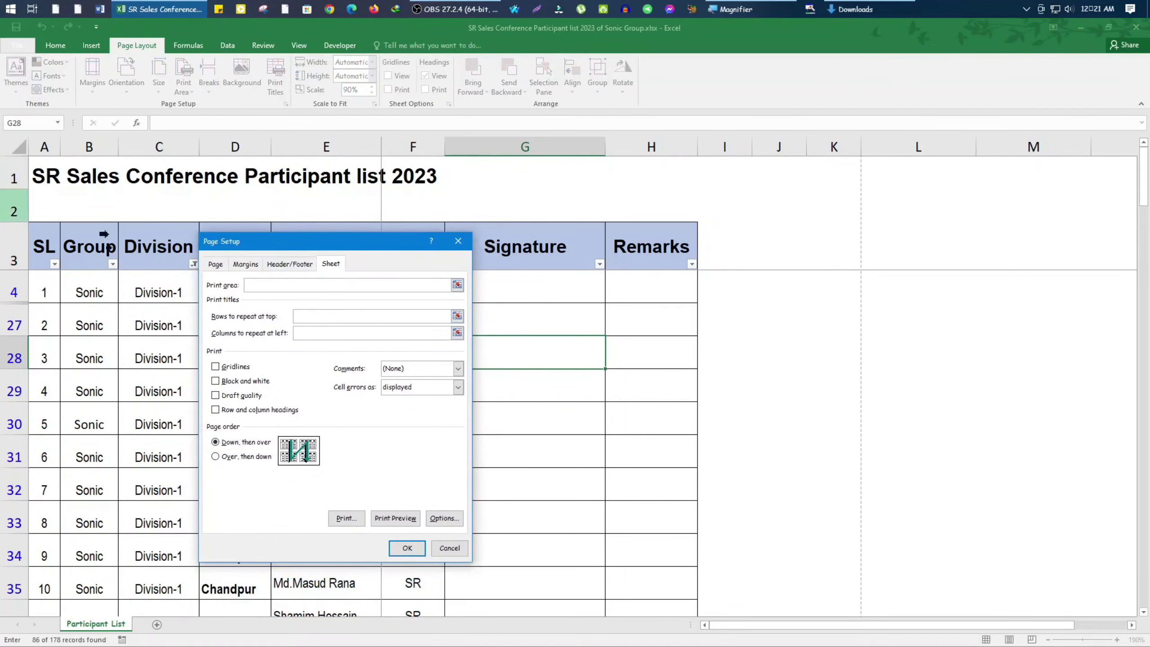
drag(9, 174, 2, 232)
click(407, 548)
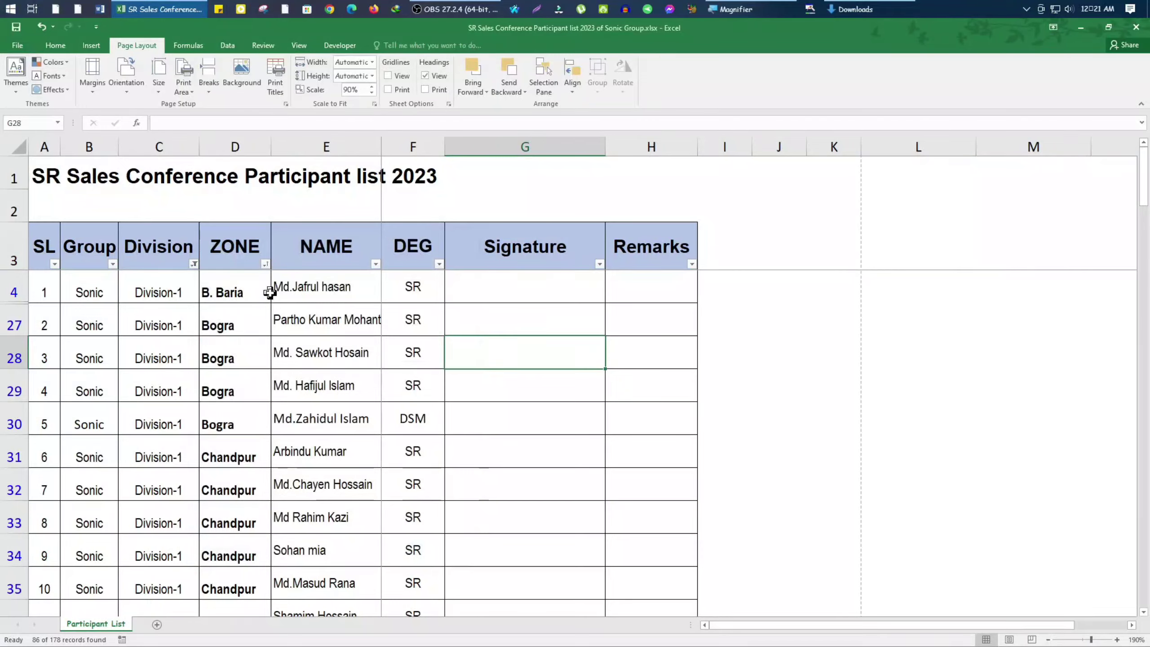
Preview all three printed pages, confirming title and headers repeat on pages 2 and 3.
key(ctrl+p)
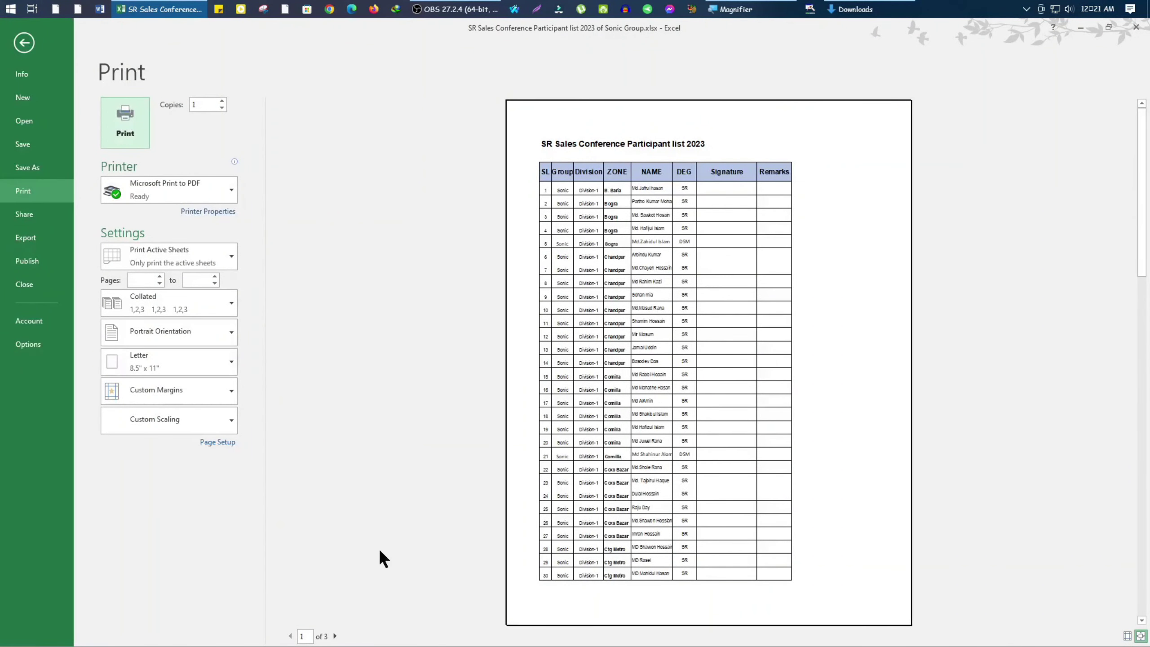
click(335, 637)
click(337, 636)
click(528, 144)
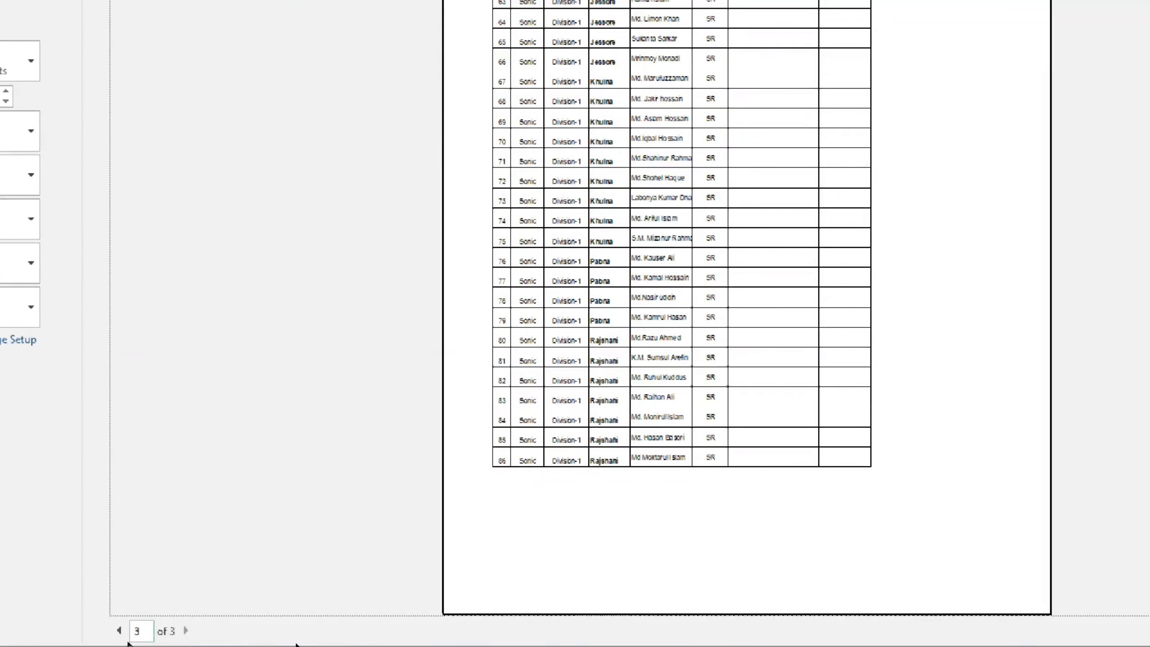
scroll(672, 419, up, 2)
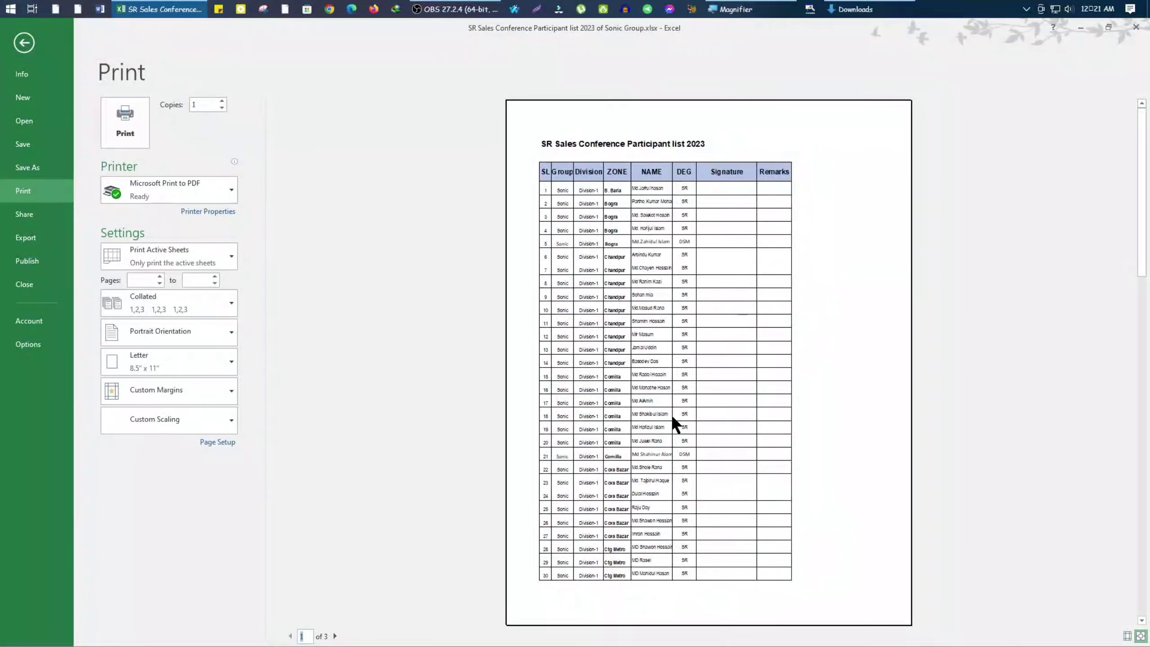
click(335, 637)
click(335, 637)
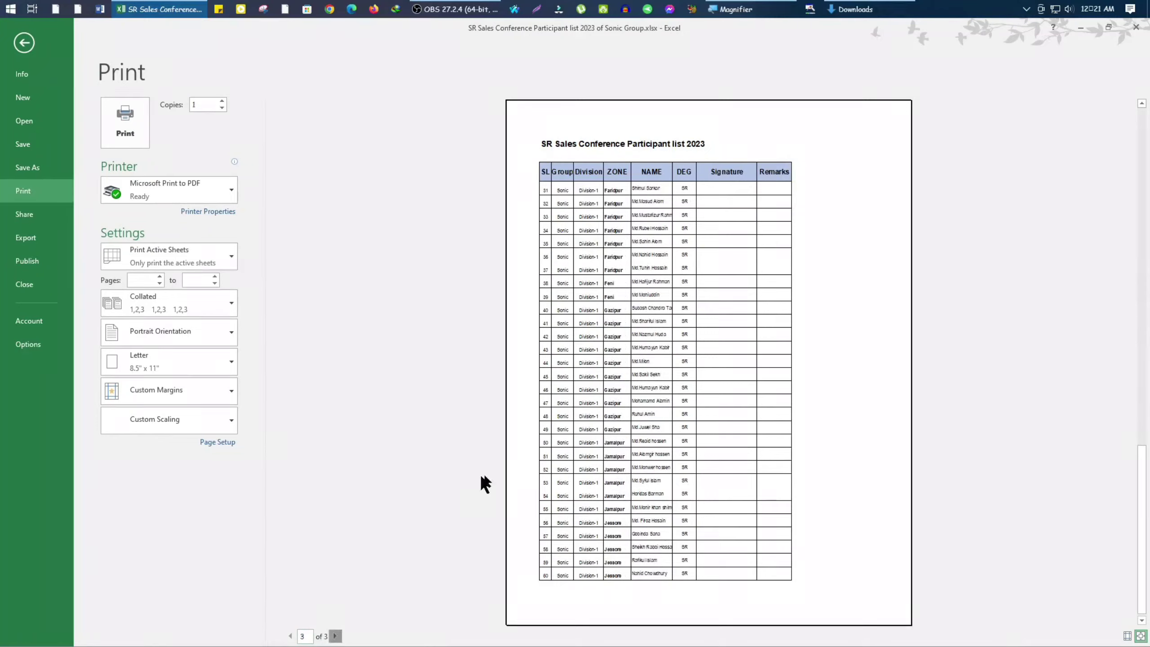
Narrow the Signature column G to width 13.00 and re-check the print preview.
click(23, 44)
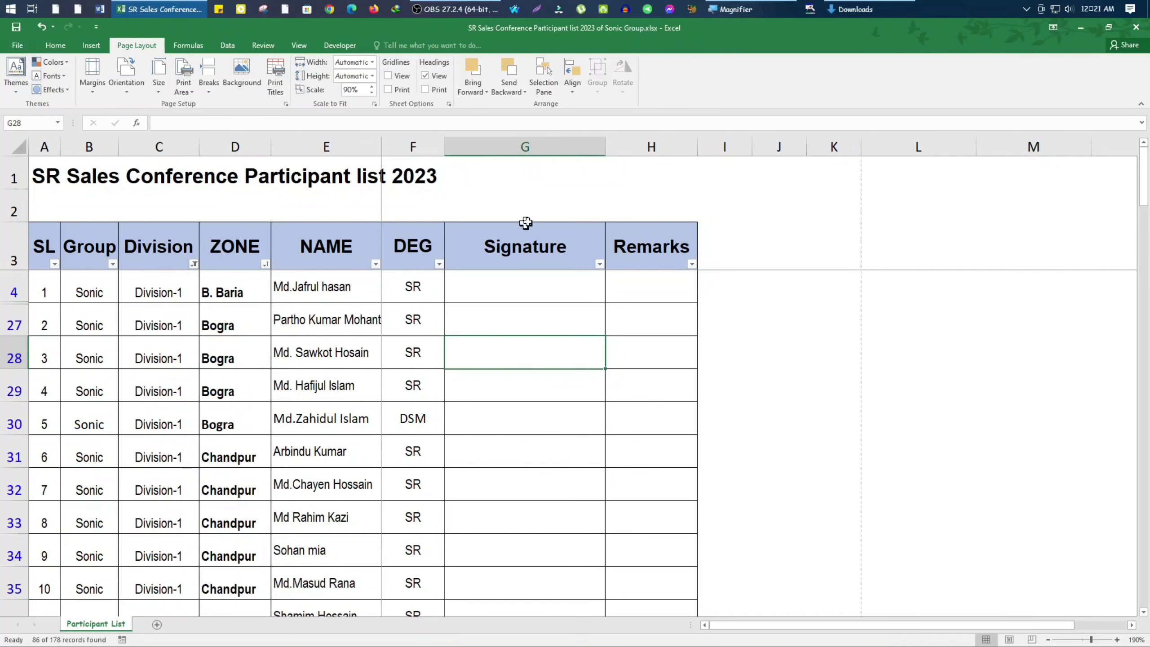
drag(605, 150, 553, 154)
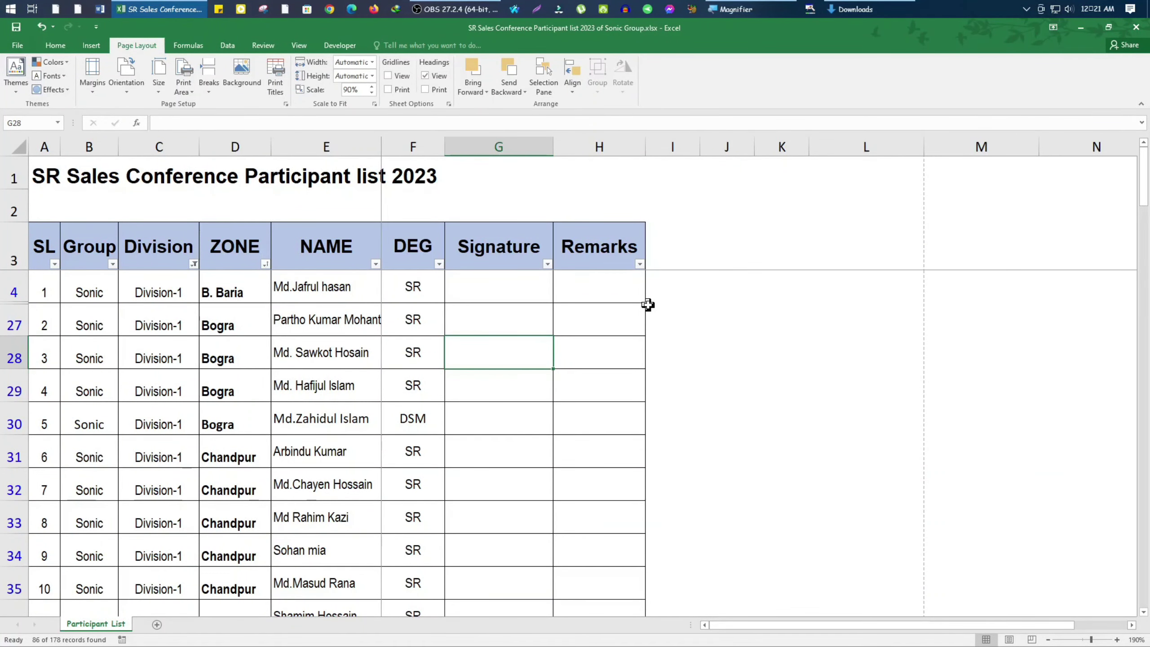
key(ctrl+p)
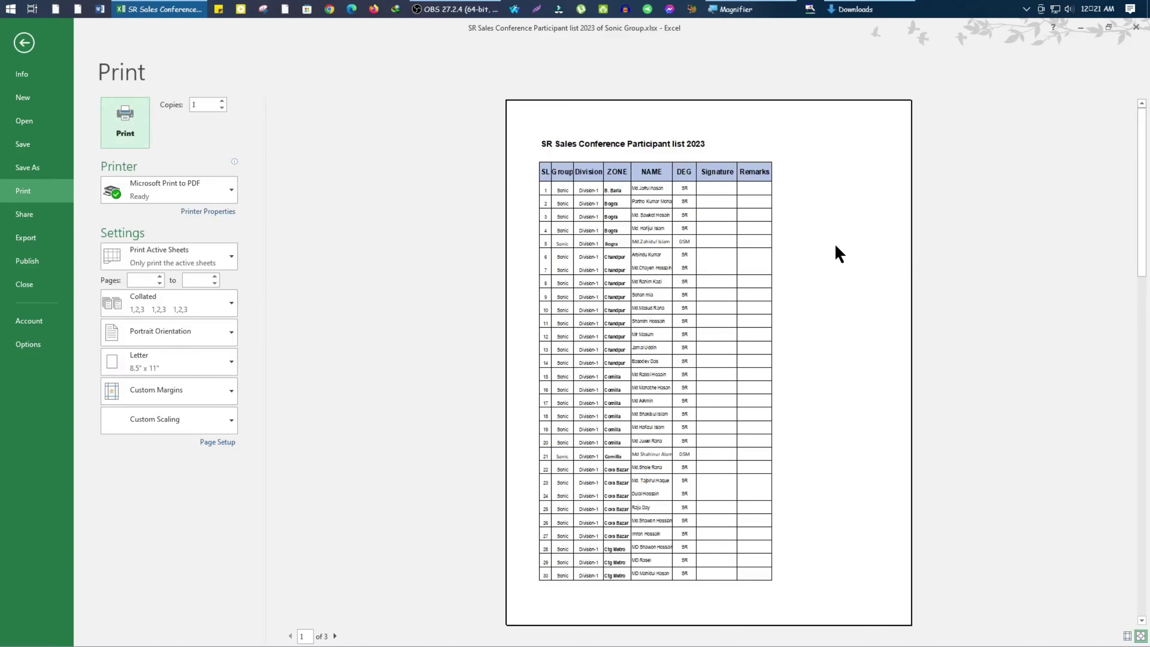
Set the print paper size to A4.
click(221, 446)
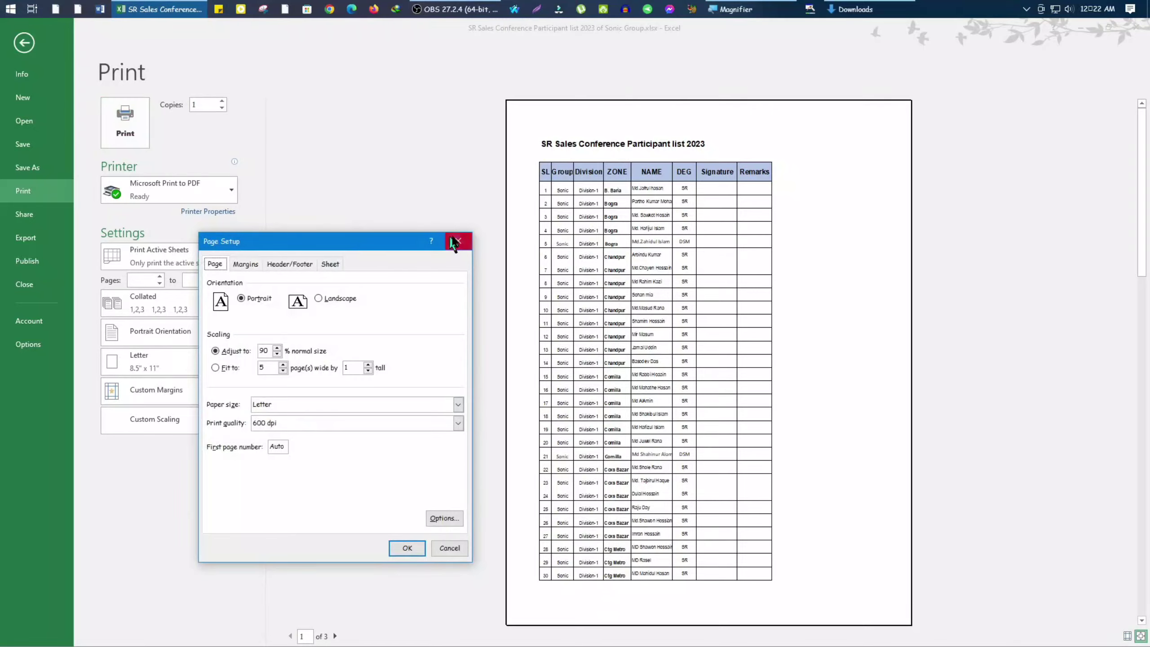
click(456, 242)
click(136, 365)
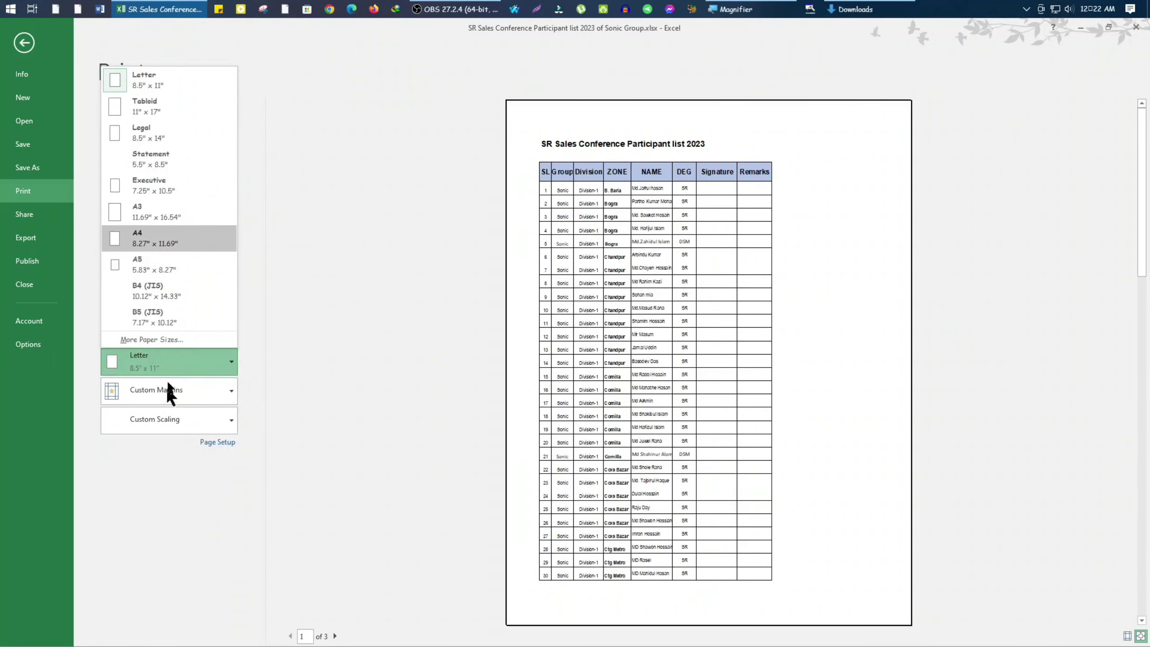
click(159, 238)
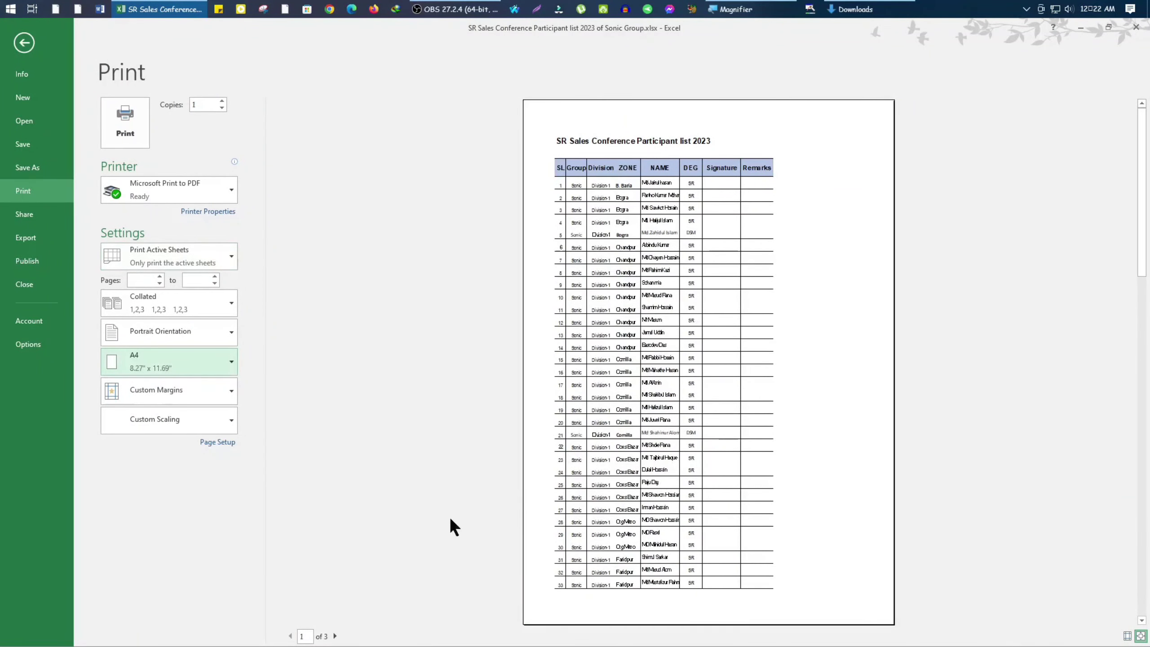
Centre the table horizontally on the page via Page Setup margins, then return to the sheet.
click(219, 442)
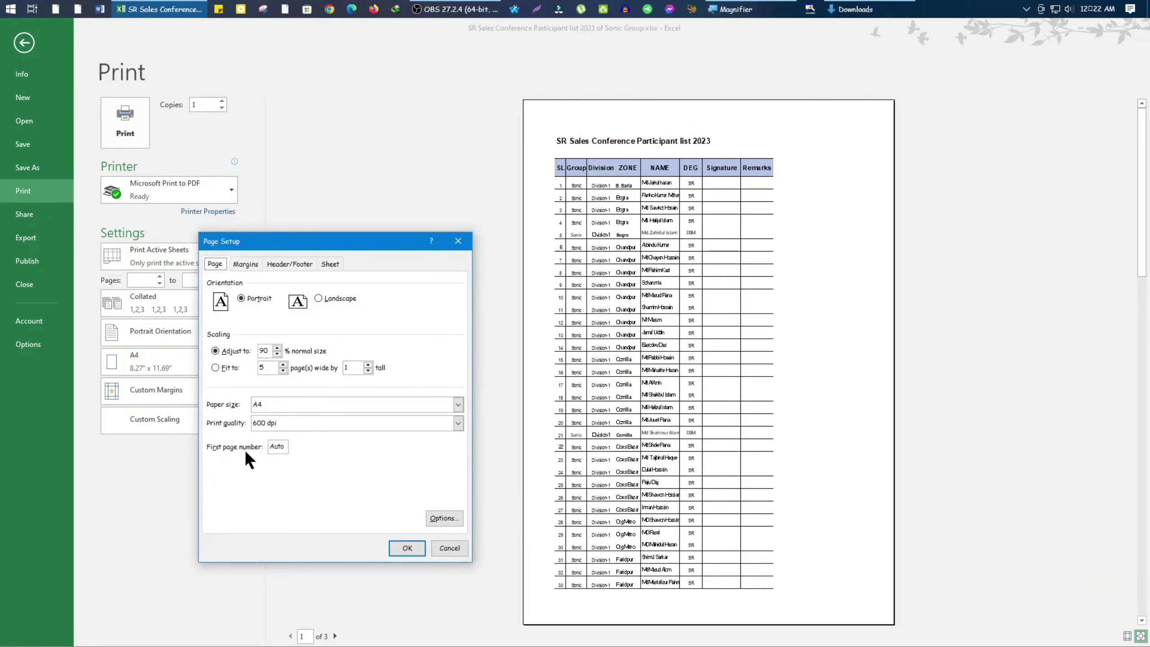
click(251, 264)
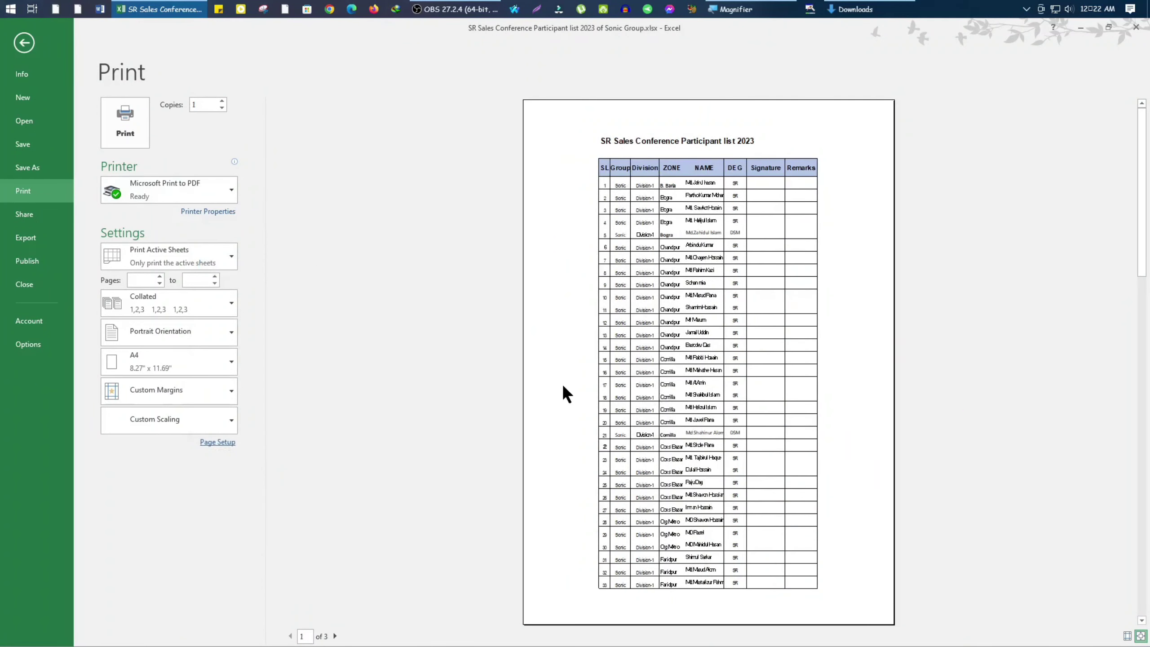
click(23, 43)
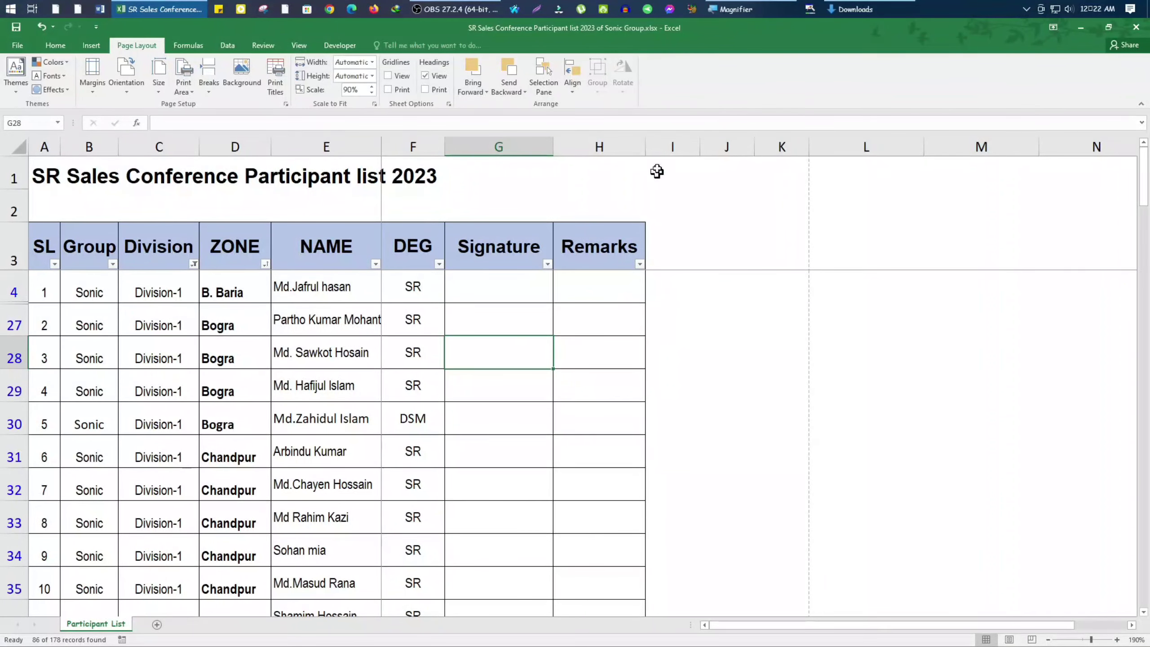
Widen the Remarks, DEG and NAME columns so full names fit, checking the print preview.
drag(643, 146, 676, 147)
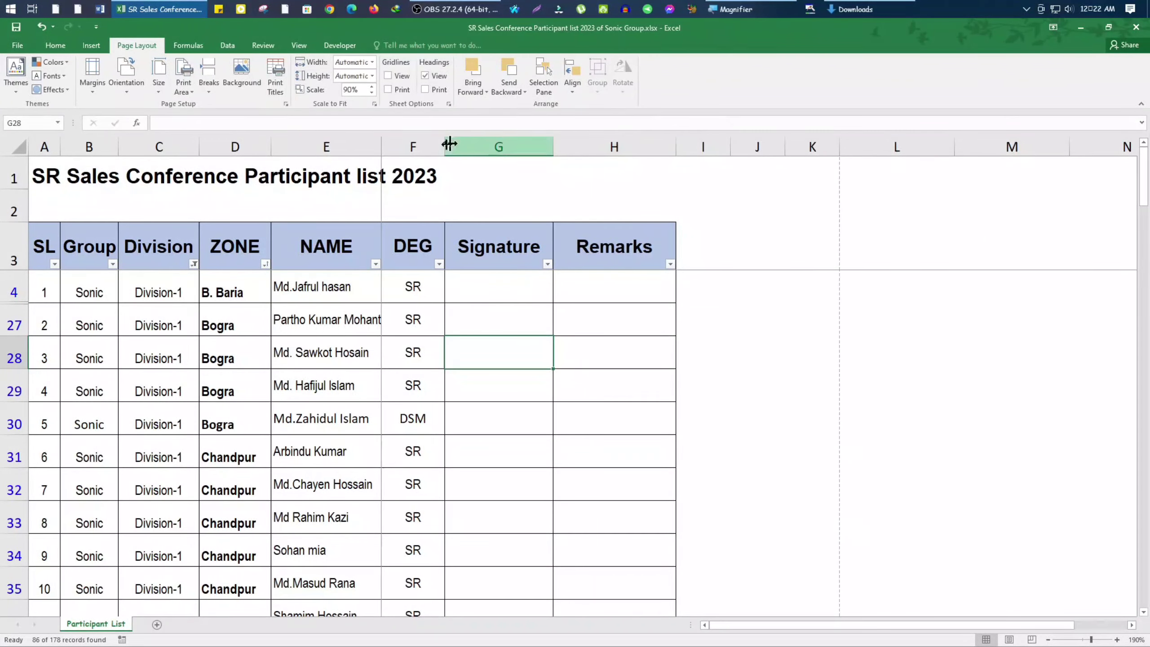
drag(445, 146, 469, 146)
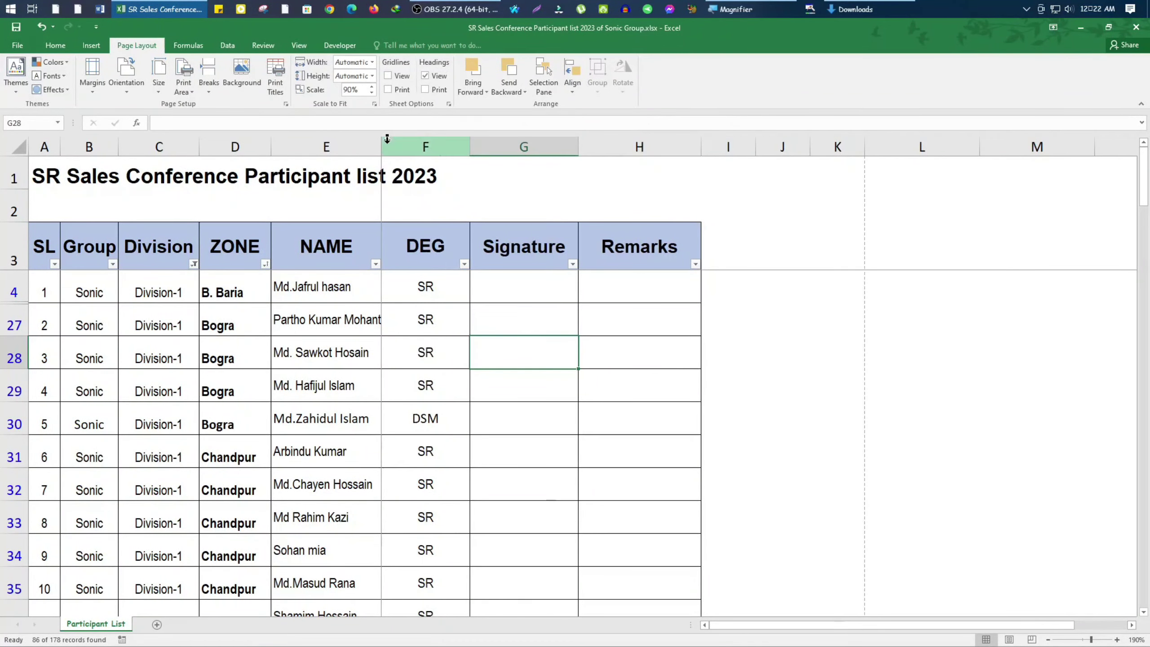
click(384, 138)
drag(384, 139, 405, 141)
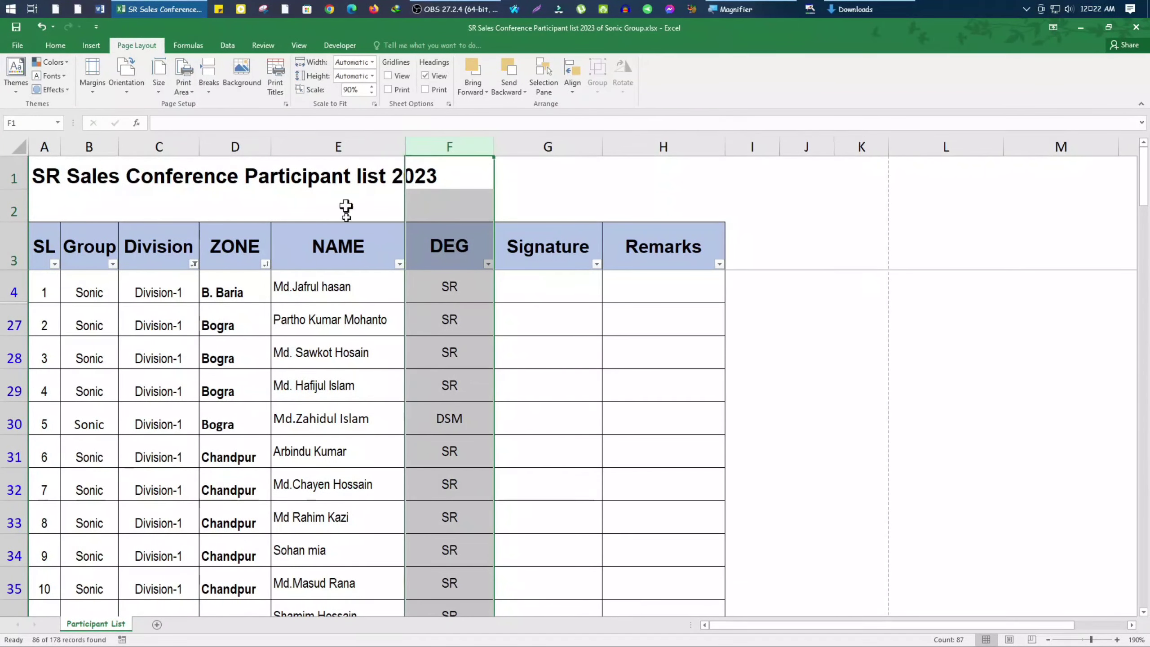
click(550, 552)
key(ctrl+p)
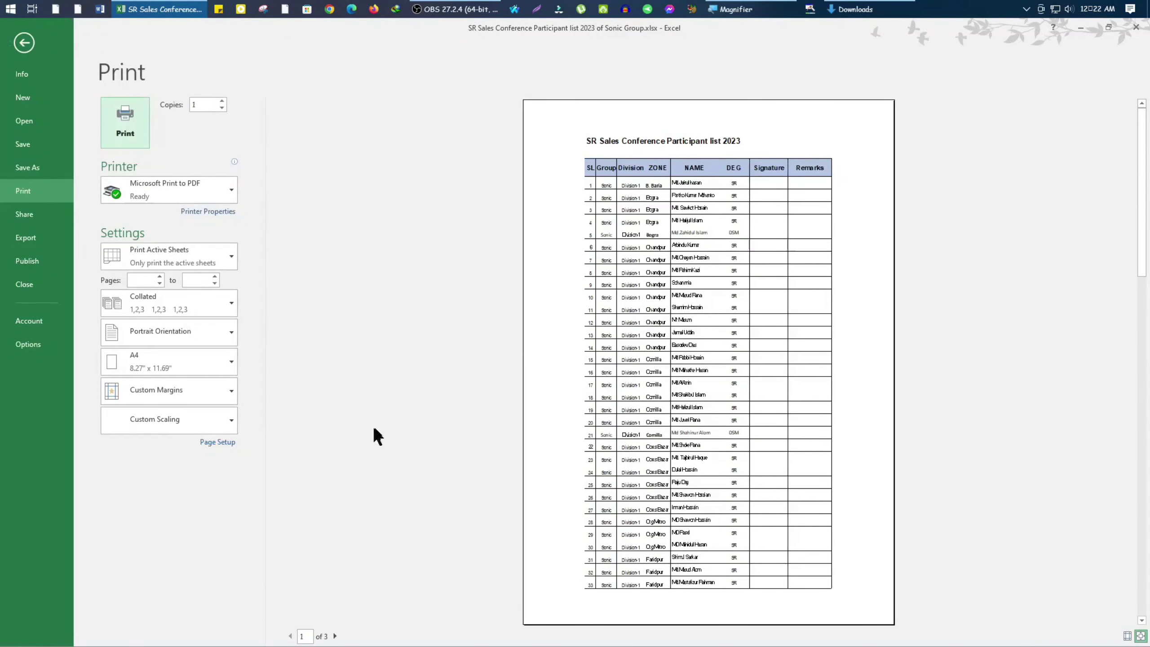
click(23, 43)
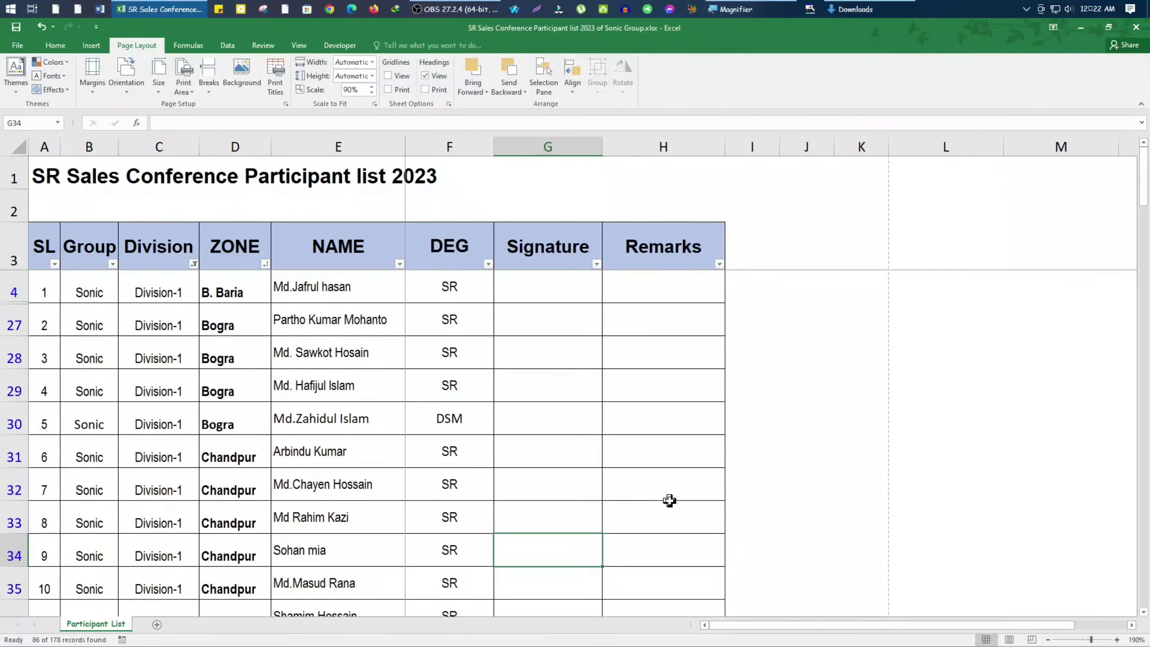
ctrl+scroll(655, 499, down, 7)
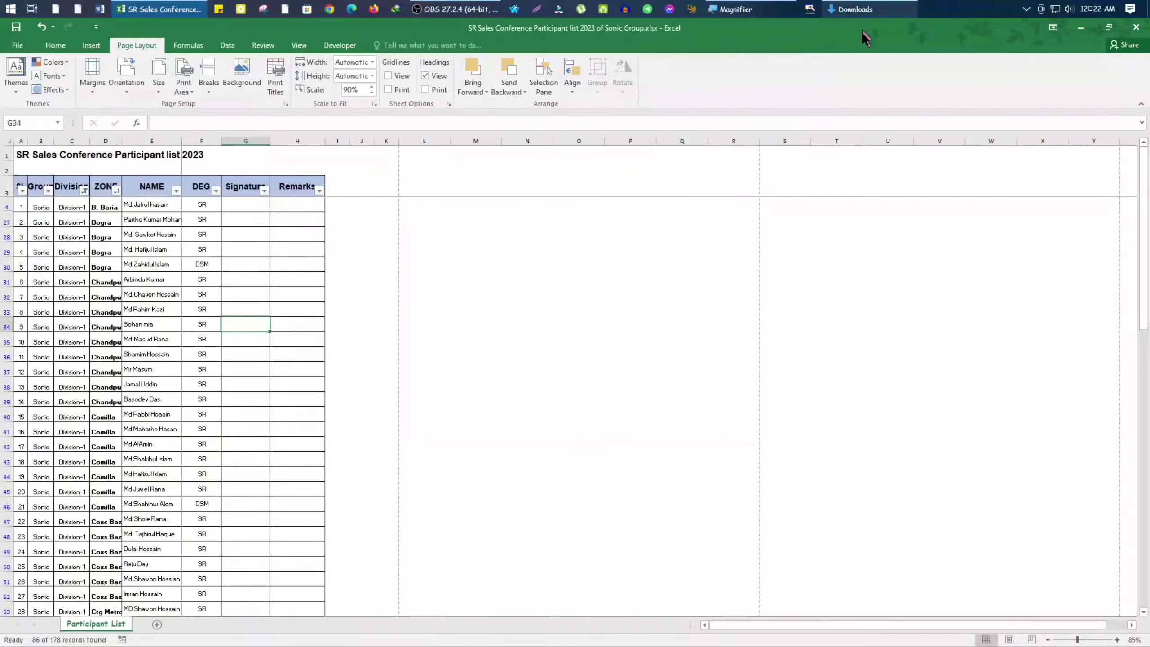